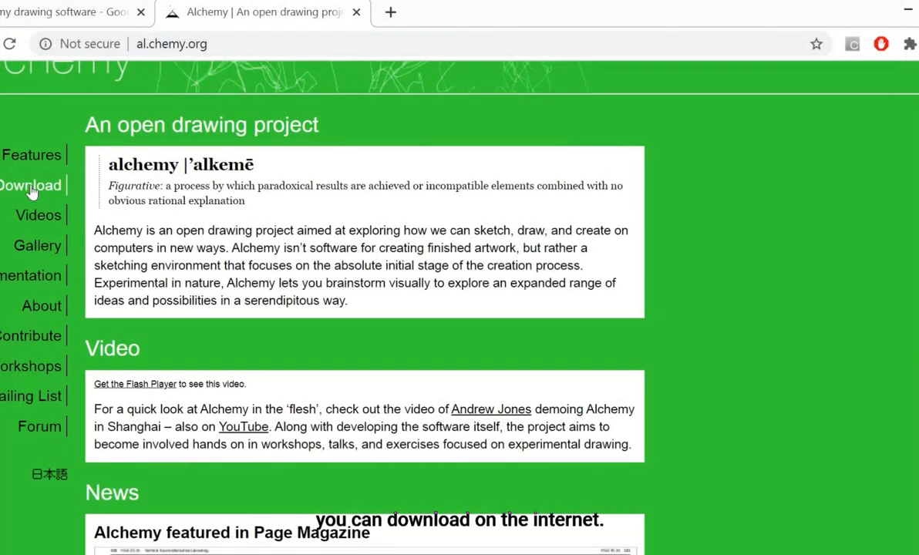
Open the Download page of the Alchemy website and look through it
click(29, 185)
scroll(418, 301, down, 4)
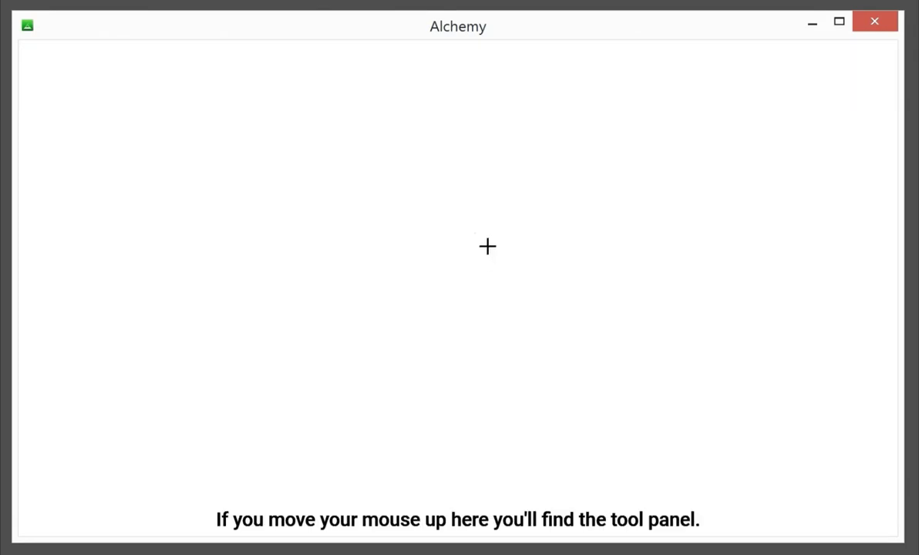
Draw a wavy freeform line in the thin style, switch to the thick style and draw a filled shape over it
mouse_move(465, 36)
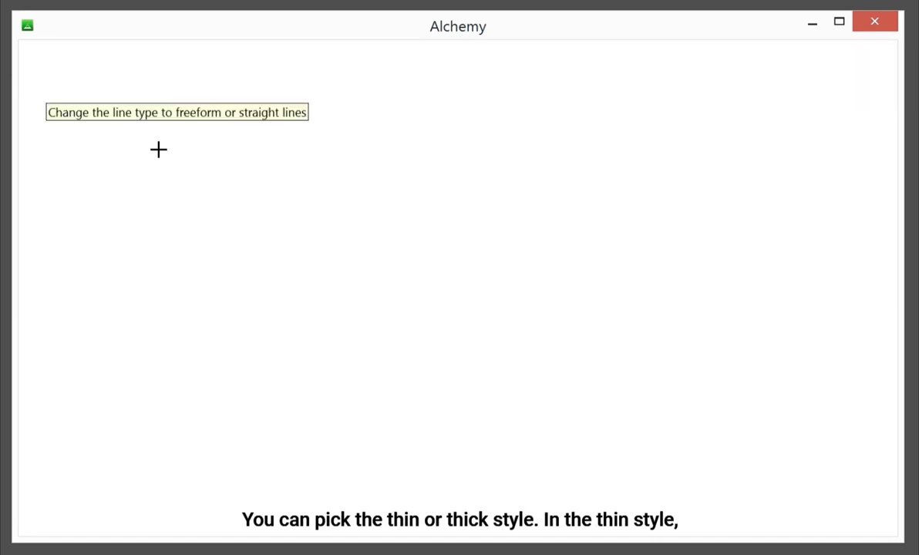
mouse_move(153, 159)
mouse_down()
mouse_move(263, 363)
mouse_move(350, 309)
mouse_move(398, 367)
mouse_move(459, 237)
mouse_move(471, 313)
mouse_up()
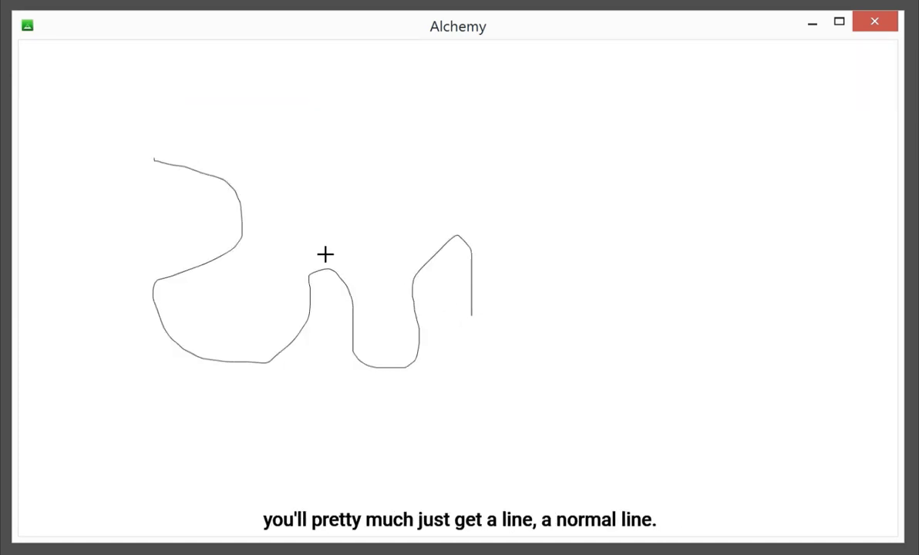
click(34, 73)
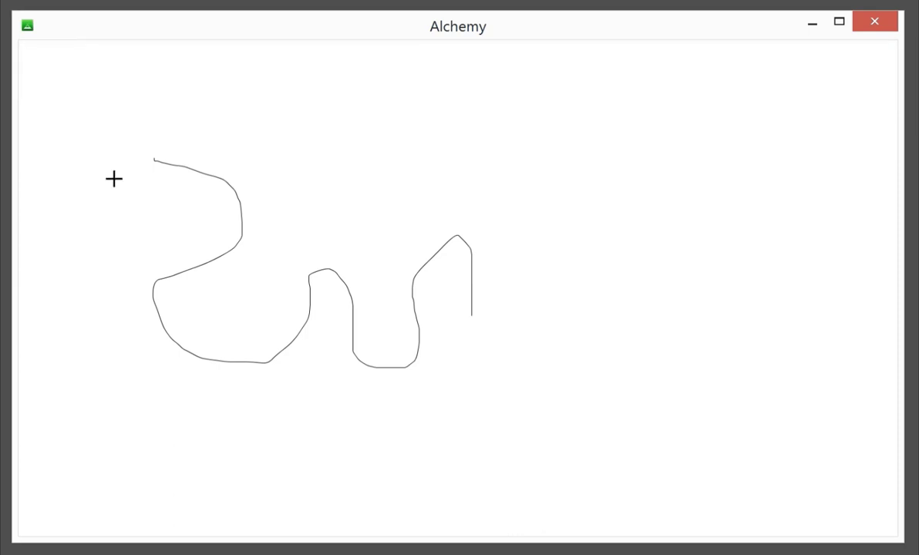
mouse_move(153, 206)
mouse_down()
mouse_move(226, 189)
mouse_move(280, 311)
mouse_move(204, 409)
mouse_move(307, 325)
mouse_move(435, 301)
mouse_move(446, 343)
mouse_up()
mouse_move(114, 51)
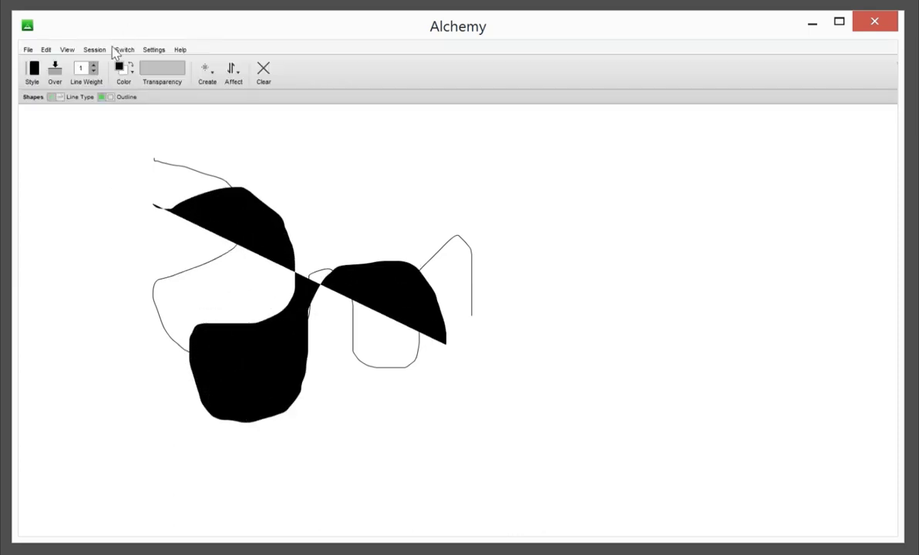
click(57, 74)
click(56, 73)
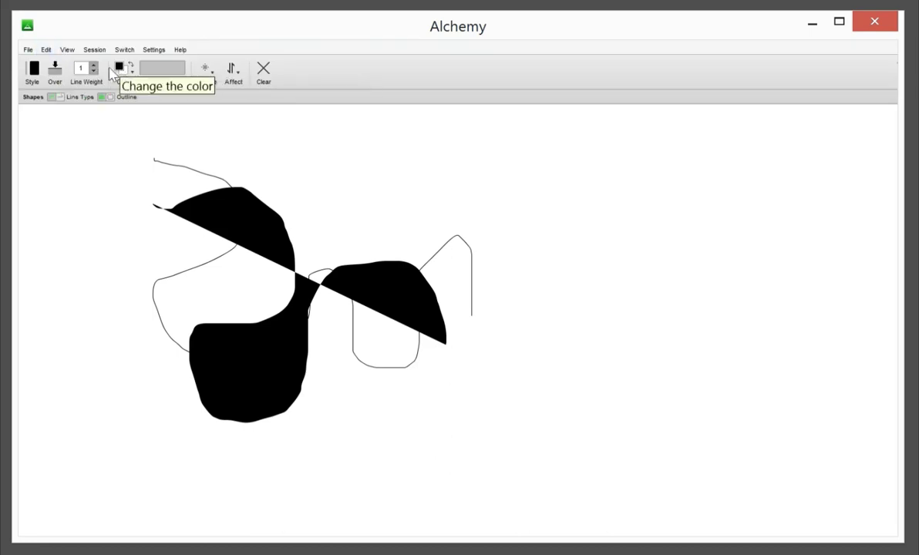
click(121, 70)
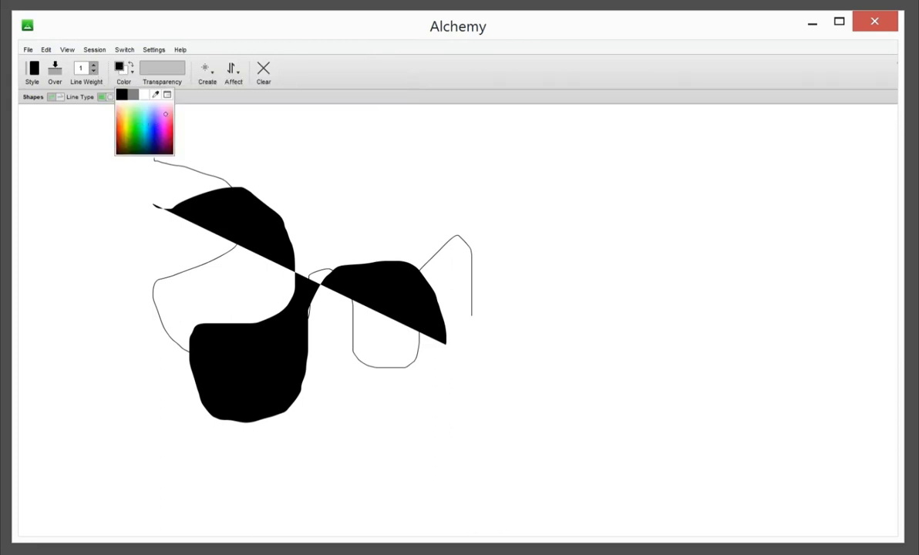
click(166, 94)
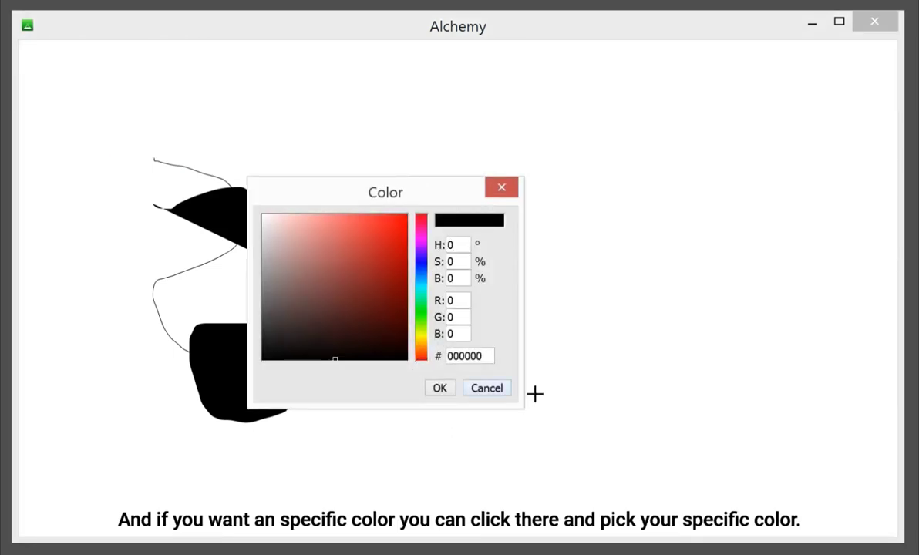
click(499, 190)
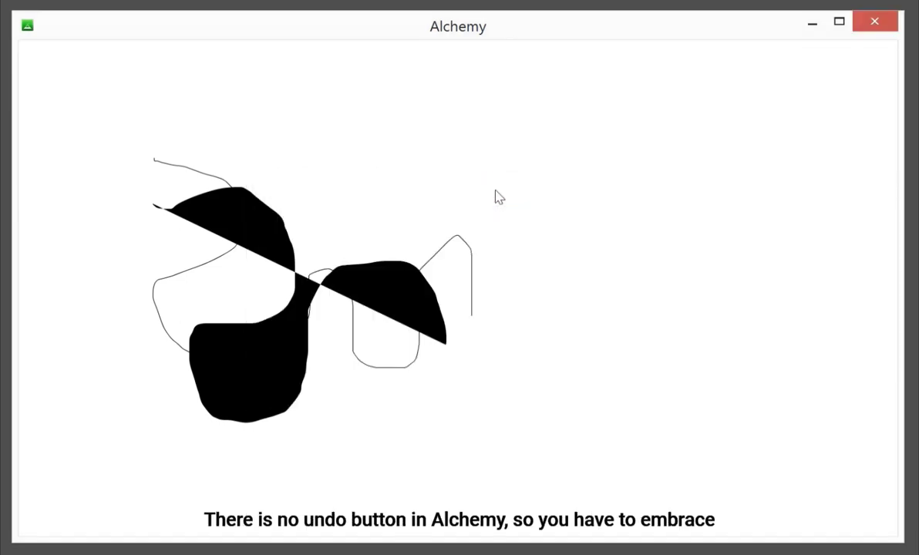
Clear the canvas and set a very low transparency level for the thick black style
mouse_move(216, 38)
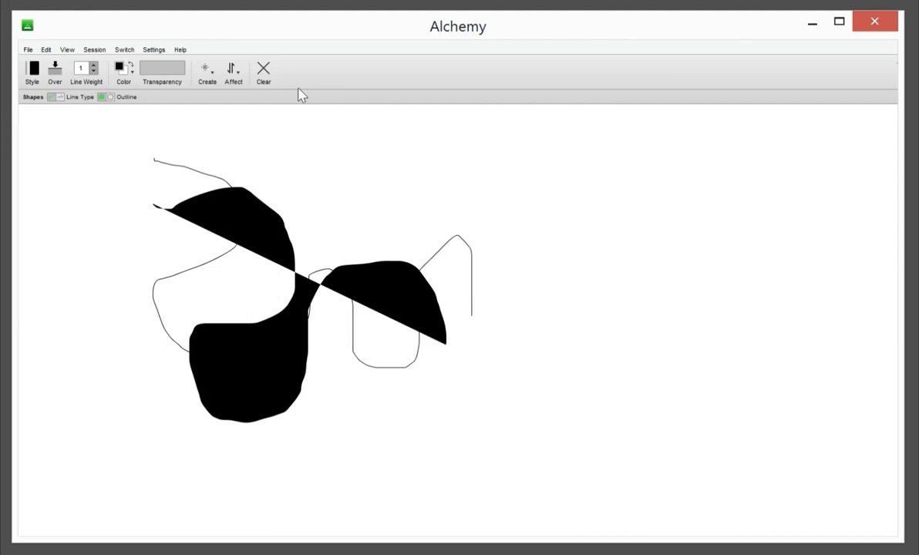
click(263, 69)
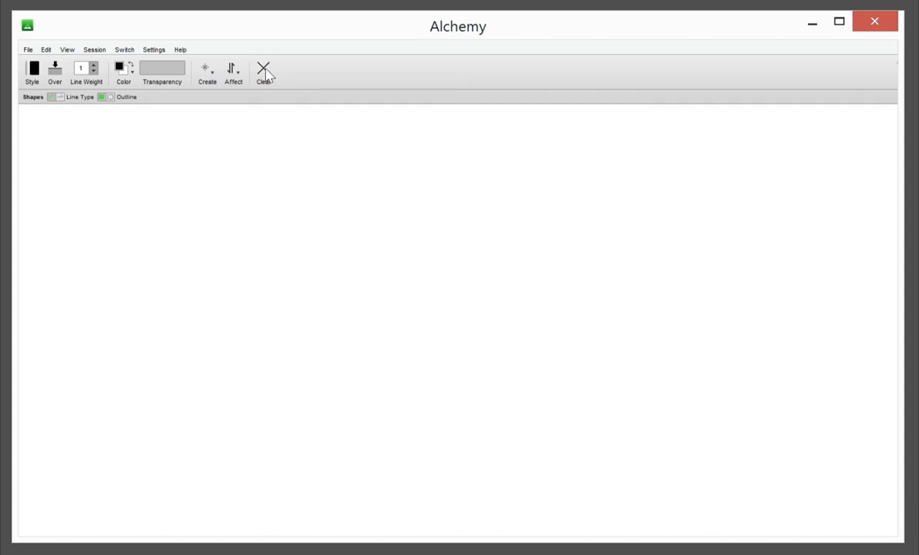
mouse_move(187, 42)
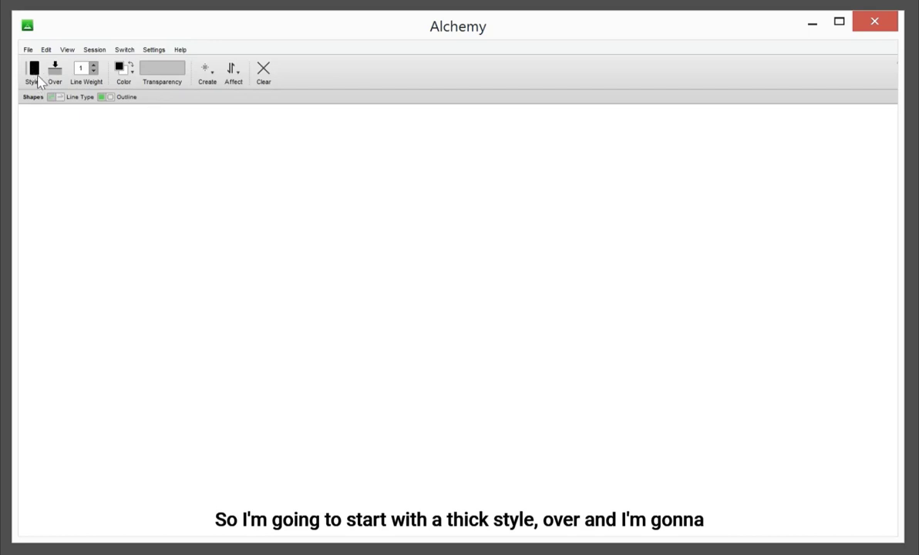
click(146, 76)
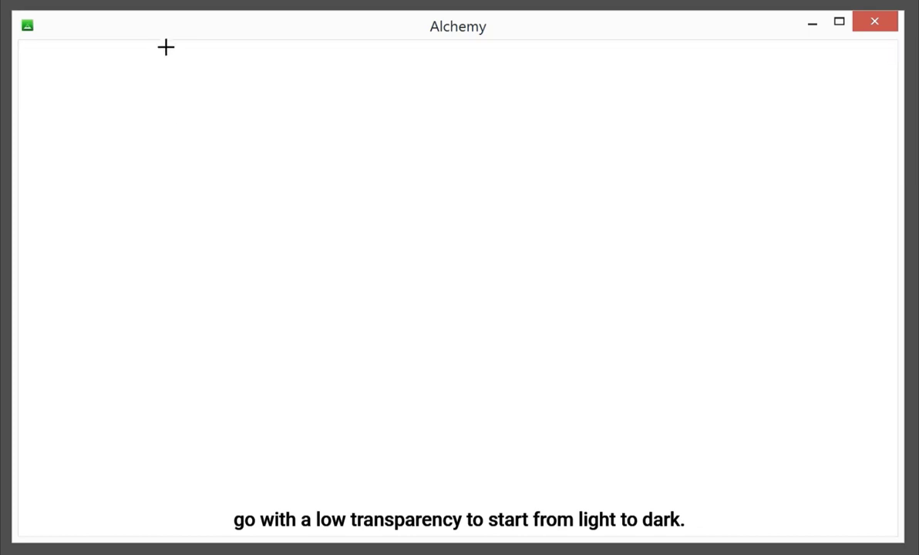
Enable the Displace and Gradient effects for the shapes
click(207, 73)
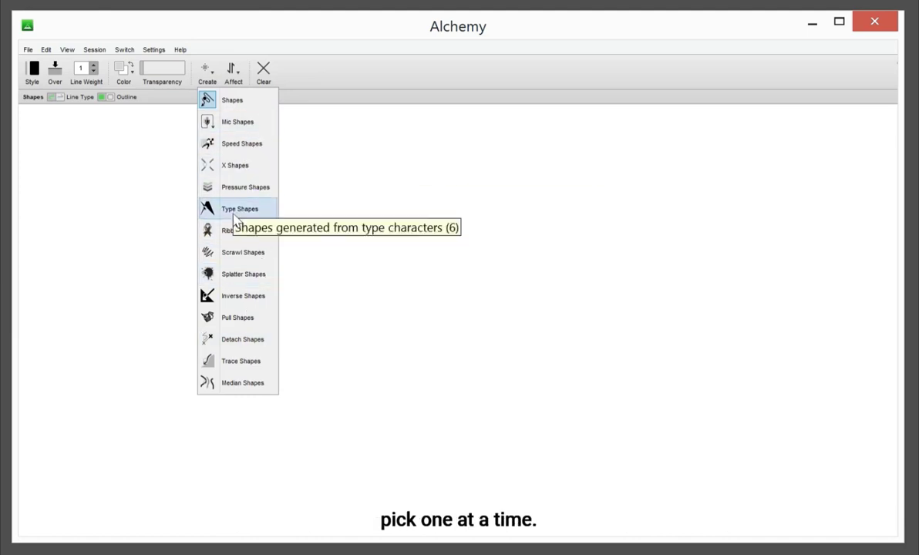
click(234, 82)
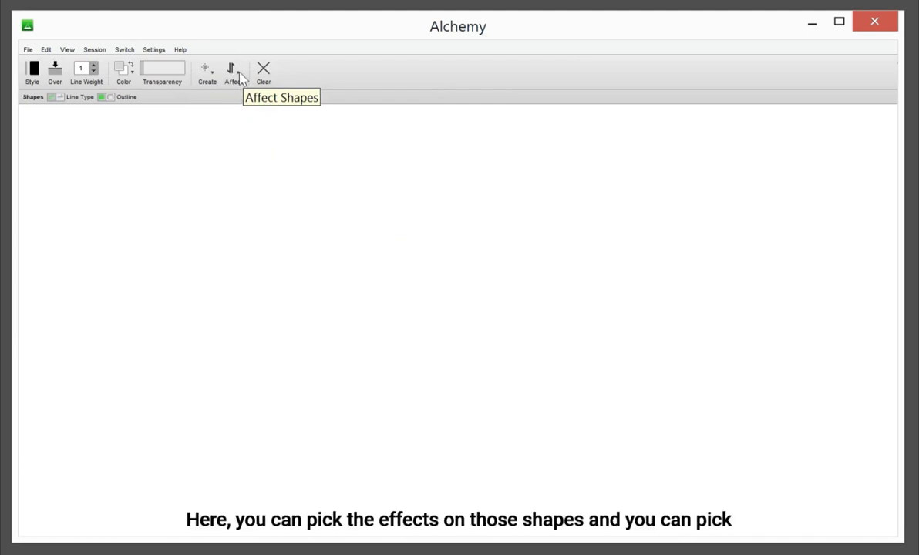
click(236, 77)
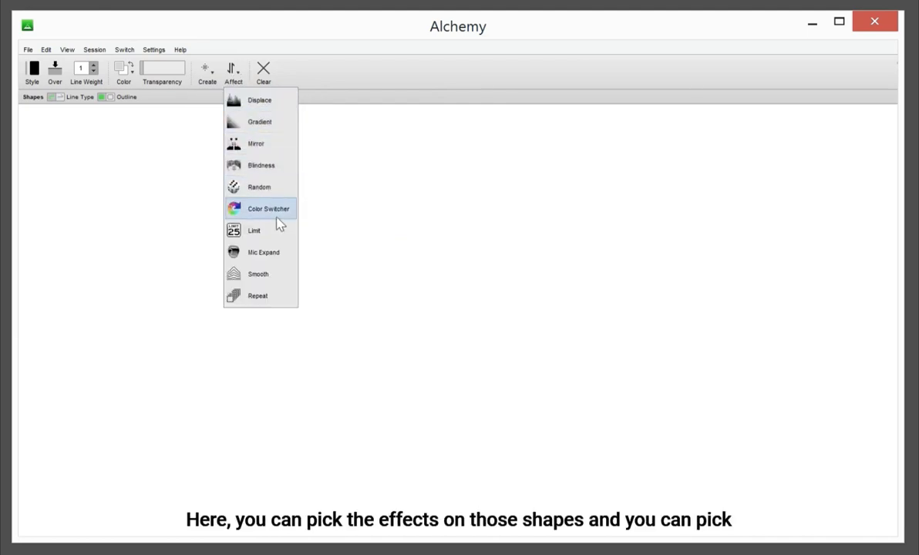
click(249, 104)
click(234, 74)
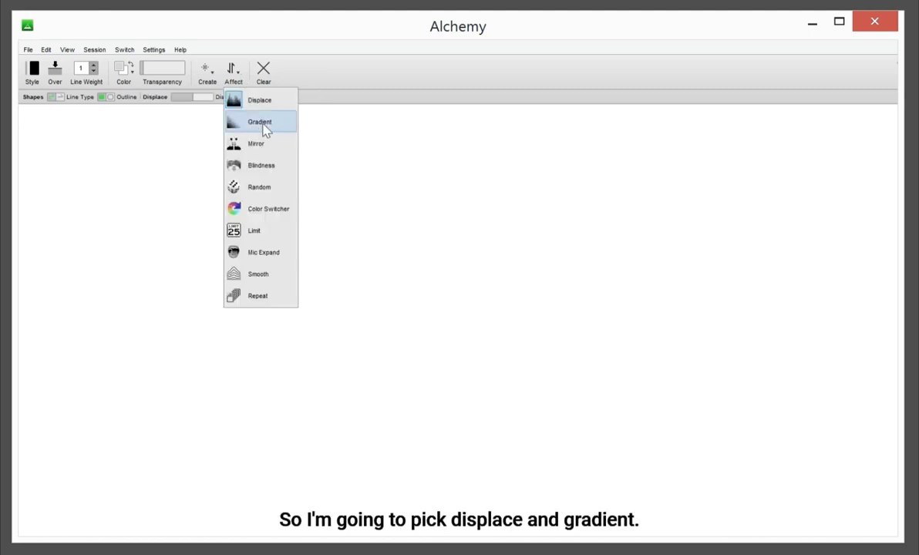
click(236, 123)
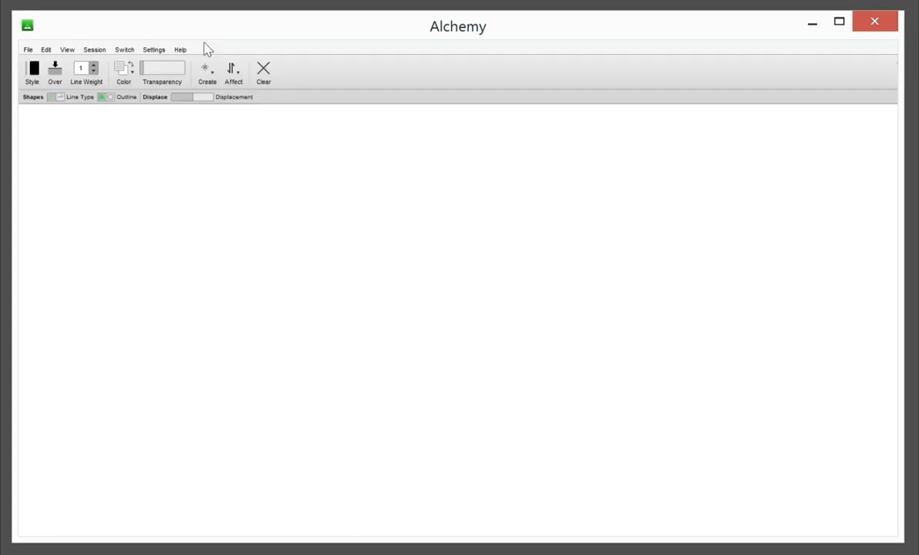
Select Type Shapes as the shape generator and increase their size
click(206, 77)
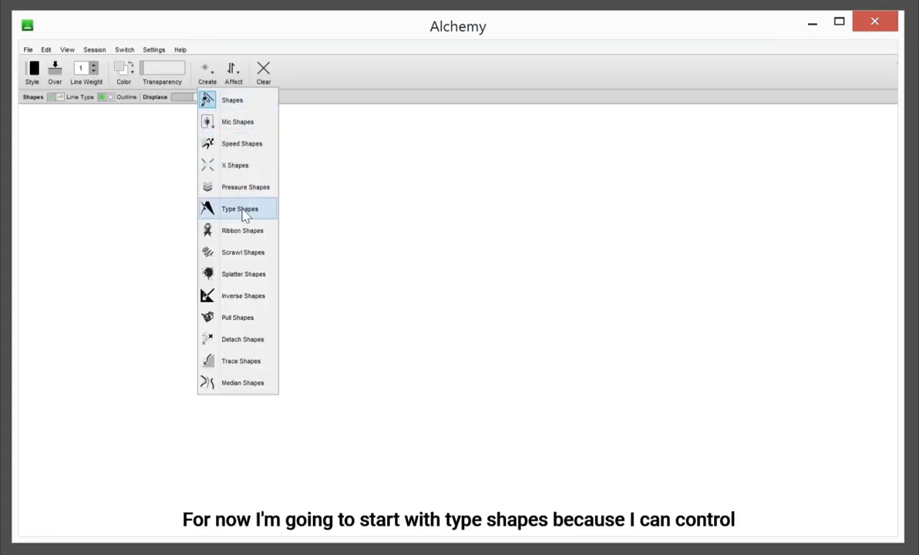
click(243, 214)
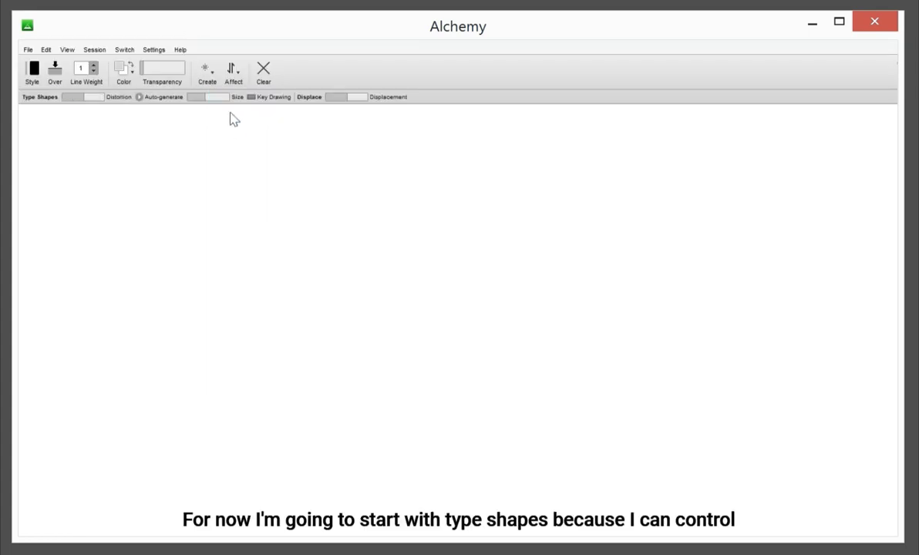
drag(210, 98, 218, 100)
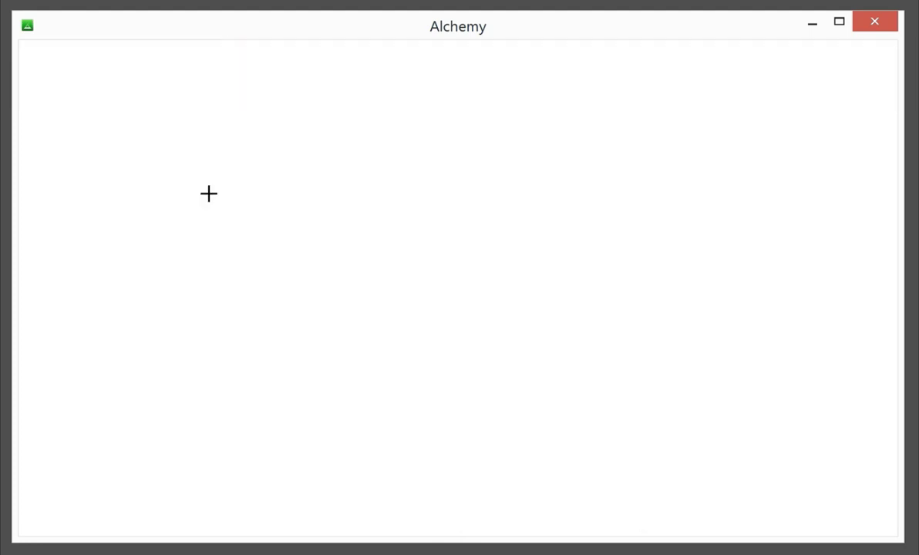
Cover the whole canvas with random overlapping light grey type shapes
drag(137, 191, 333, 298)
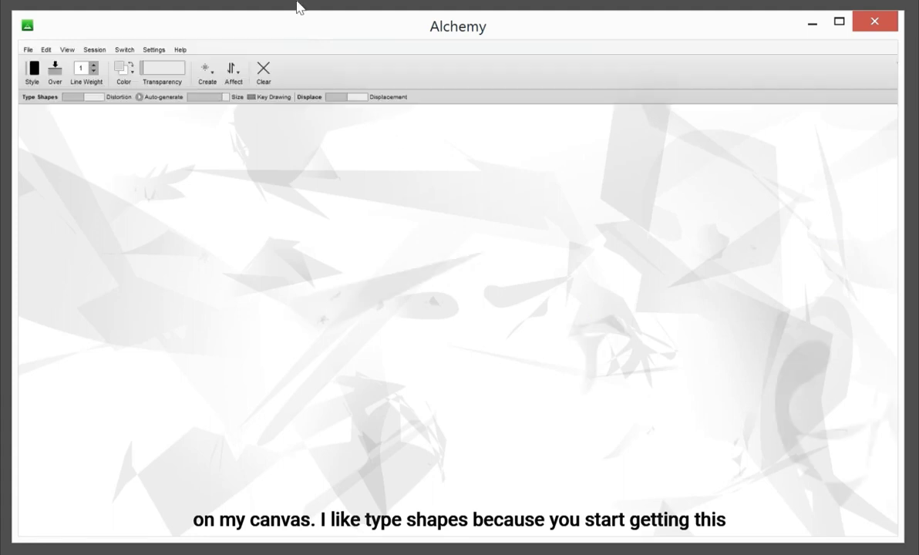
click(206, 77)
click(398, 311)
mouse_move(289, 262)
mouse_down()
mouse_move(187, 201)
mouse_move(299, 252)
mouse_move(111, 425)
mouse_move(297, 443)
mouse_move(569, 438)
mouse_move(687, 449)
mouse_up()
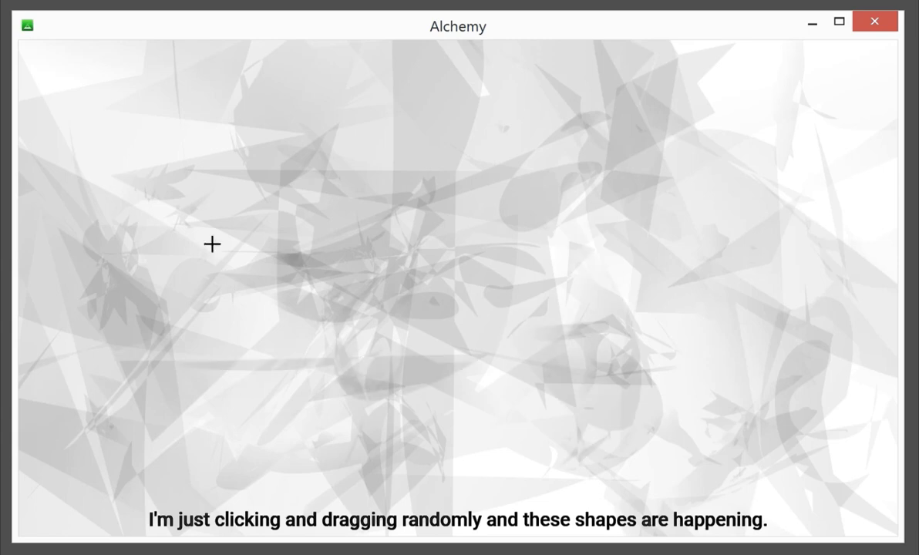
Raise the transparency level slightly and switch to Pull Shapes using only the Circles Folder
mouse_move(313, 34)
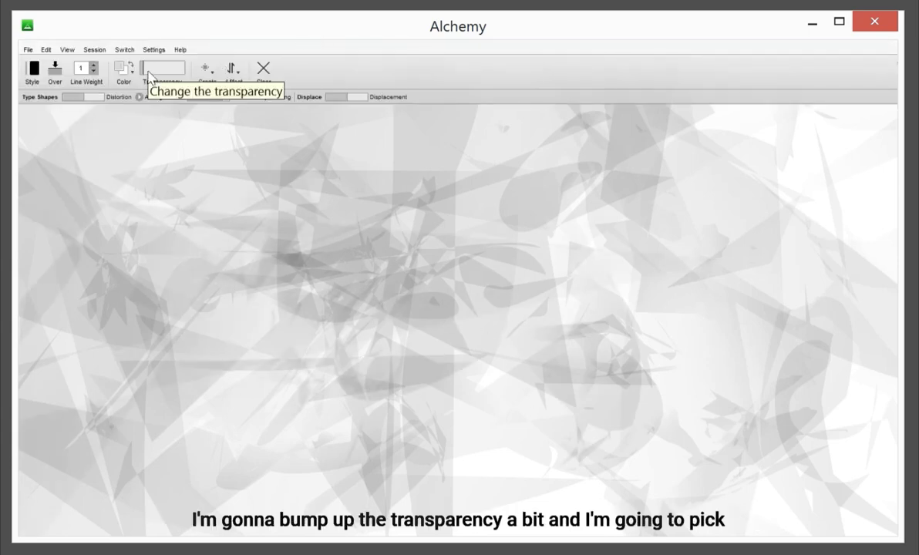
drag(148, 73, 152, 74)
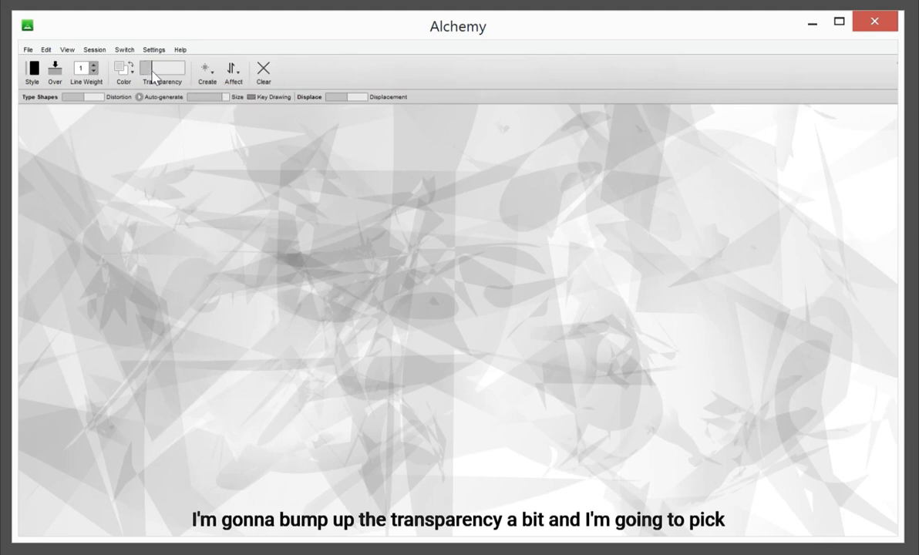
click(209, 75)
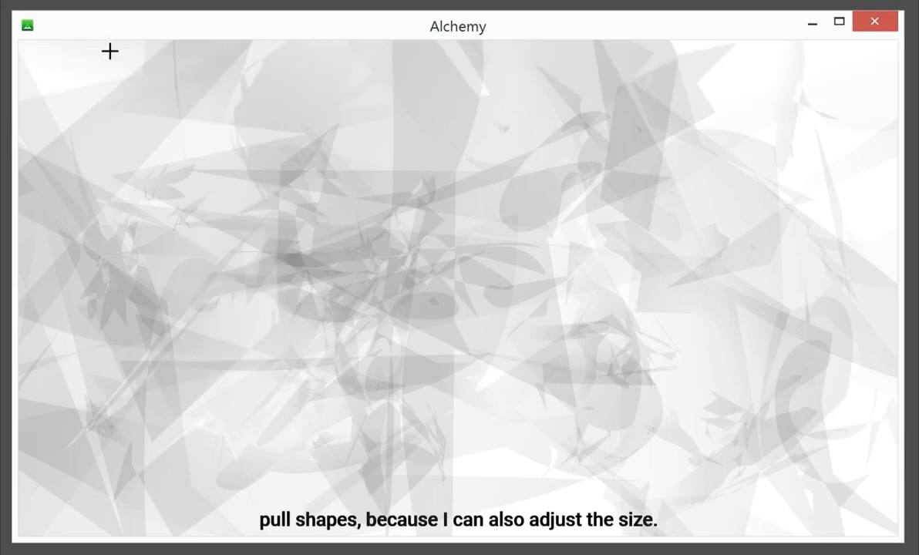
click(91, 97)
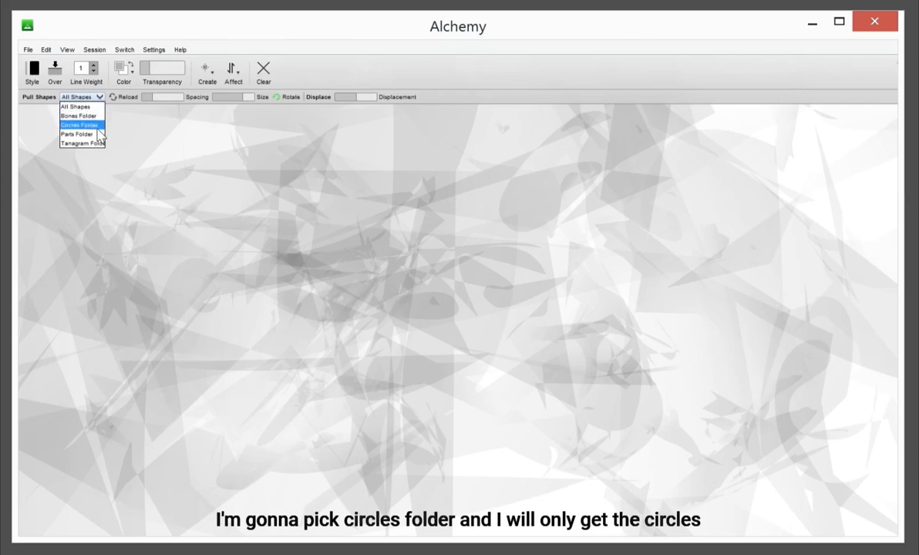
click(85, 125)
Scatter overlapping circles around the canvas edges, increasing the shape size and transparency level between strokes
mouse_move(195, 328)
mouse_down()
mouse_move(207, 360)
mouse_move(480, 453)
mouse_move(241, 494)
mouse_up()
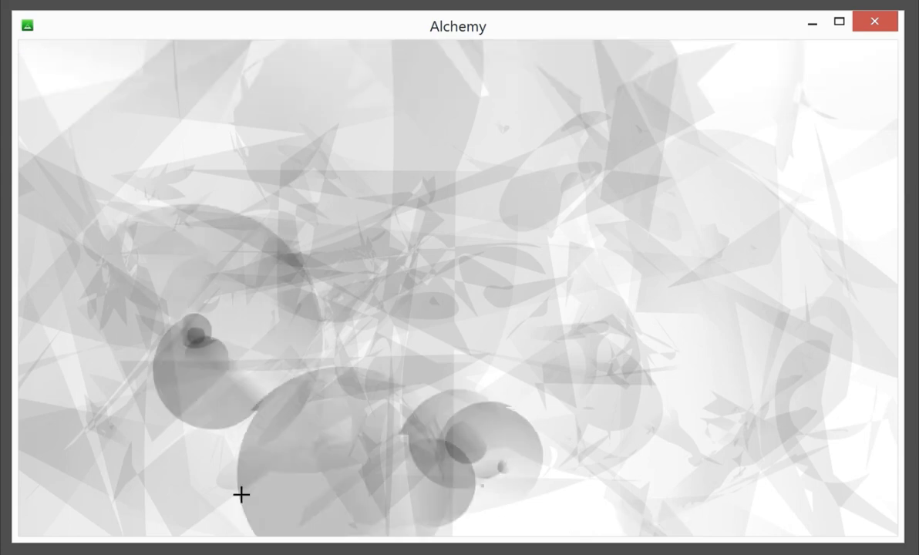
drag(649, 421, 775, 415)
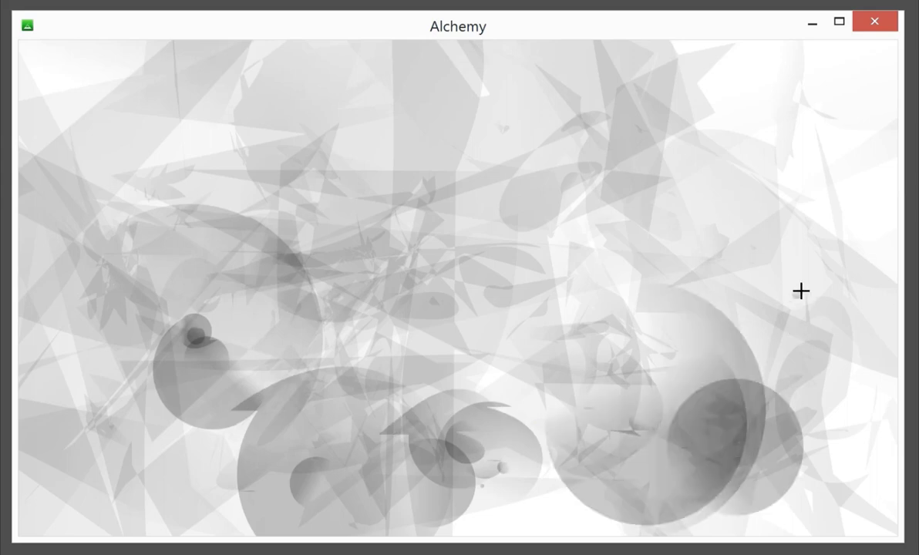
mouse_move(819, 215)
mouse_down()
mouse_move(701, 164)
mouse_move(319, 80)
mouse_move(273, 323)
mouse_move(334, 33)
mouse_up()
mouse_move(335, 32)
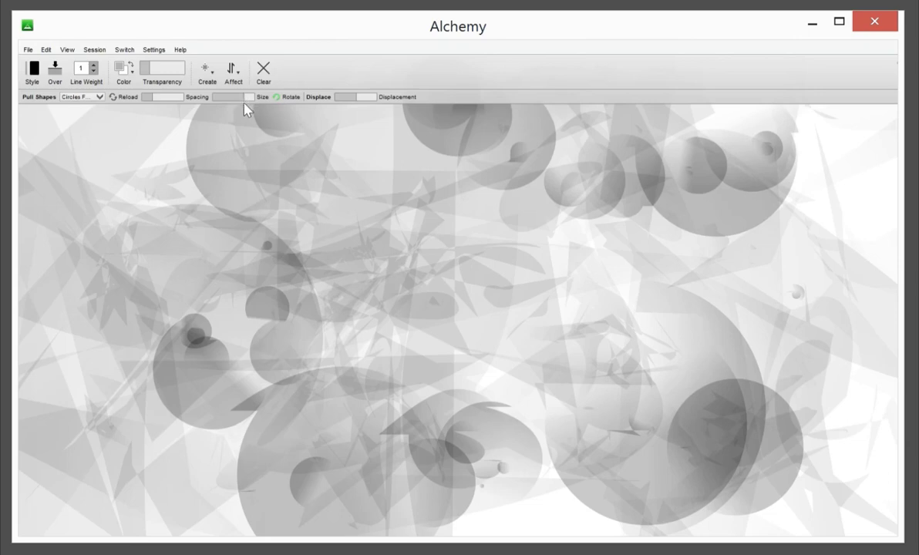
mouse_move(85, 262)
mouse_down()
mouse_move(82, 293)
mouse_move(153, 460)
mouse_move(304, 45)
mouse_up()
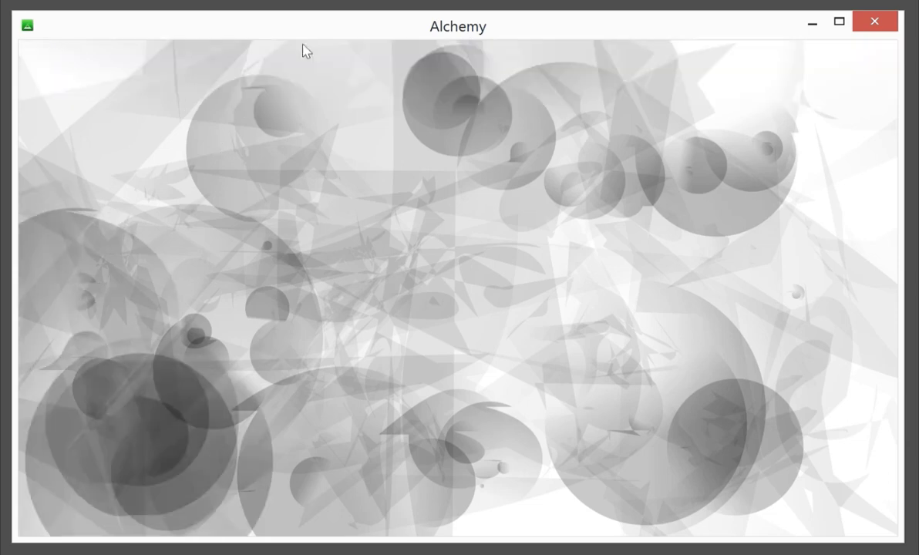
mouse_move(176, 78)
mouse_move(129, 154)
mouse_down()
mouse_move(129, 63)
mouse_move(342, 86)
mouse_up()
mouse_move(318, 24)
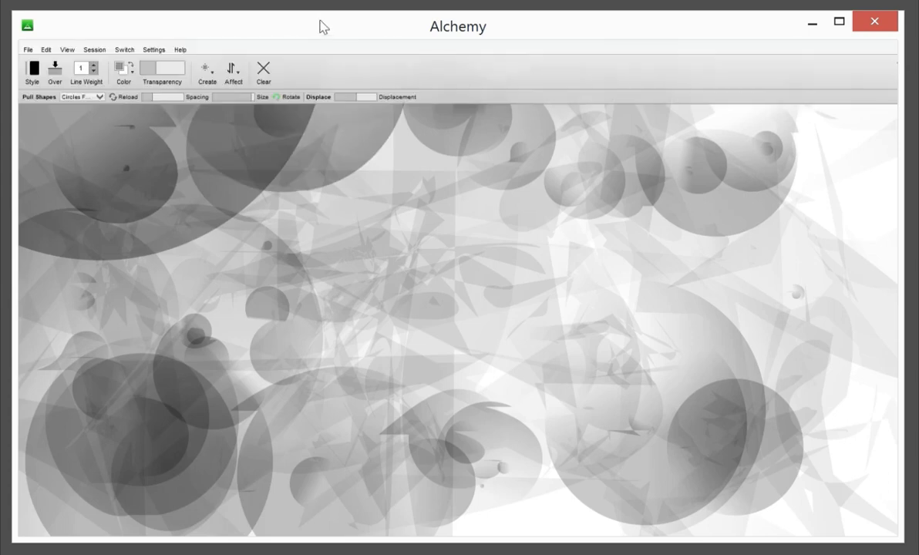
Change the Pull Shapes source to the Bones Folder
click(208, 74)
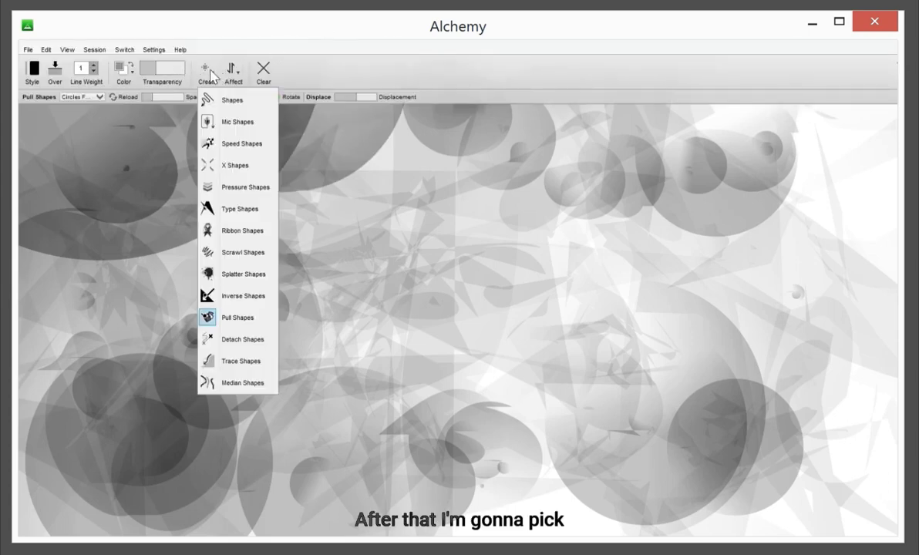
click(99, 97)
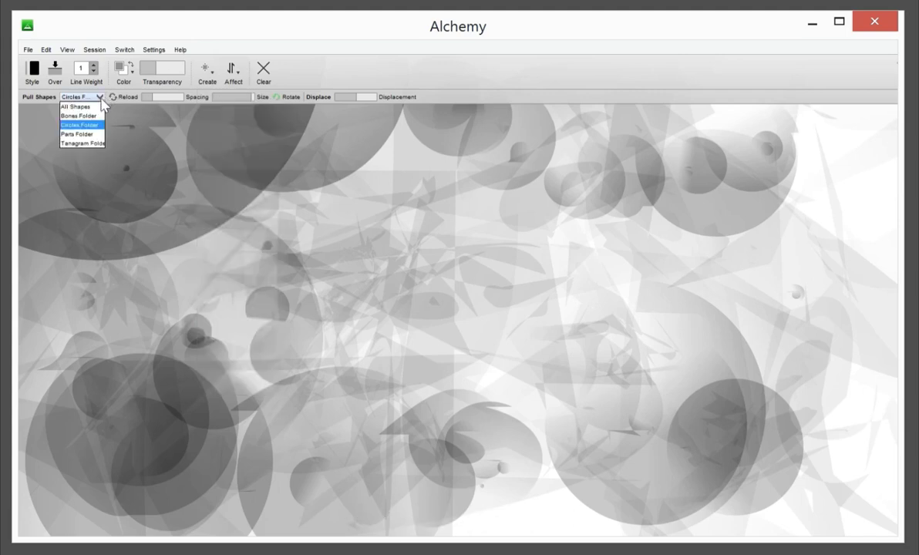
click(101, 116)
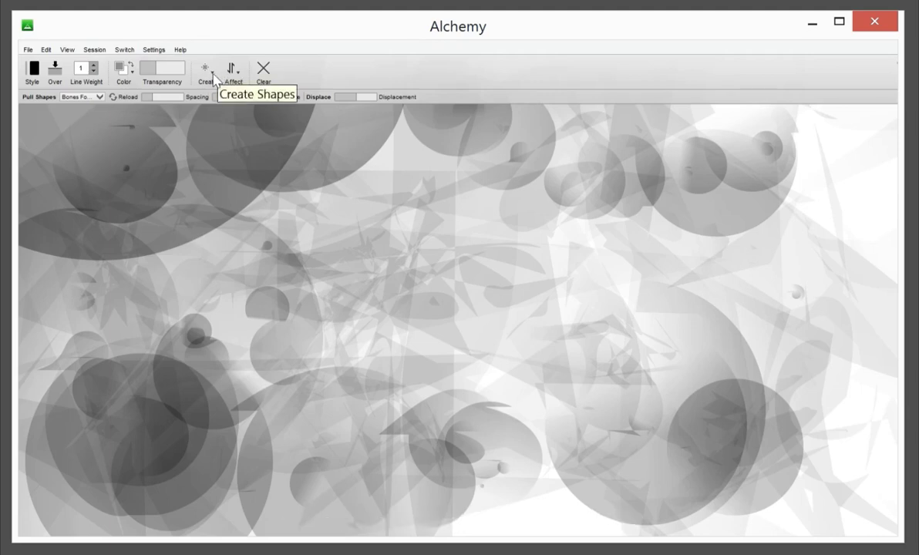
Scatter large grey bone shapes across the whole canvas, from the upper corners down to the lower edge
click(77, 167)
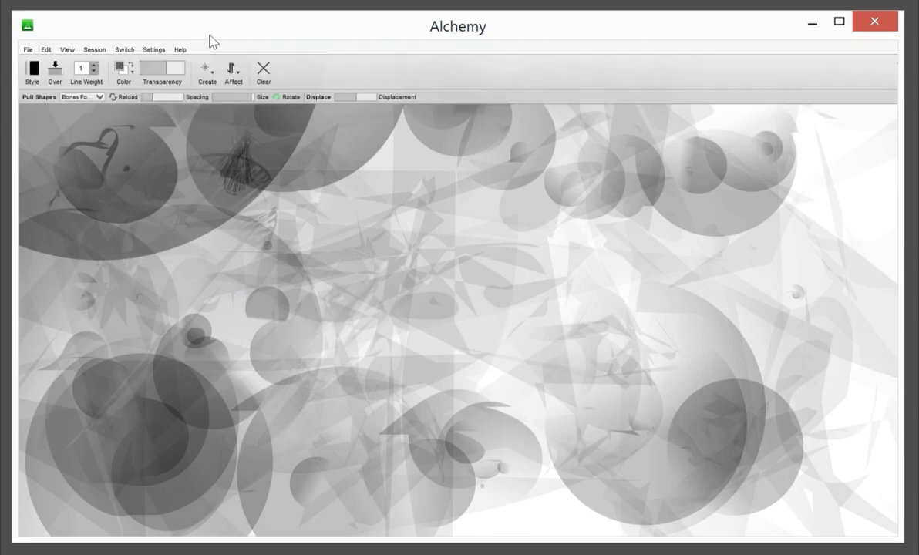
mouse_move(343, 414)
mouse_down()
mouse_move(578, 458)
mouse_move(662, 415)
mouse_up()
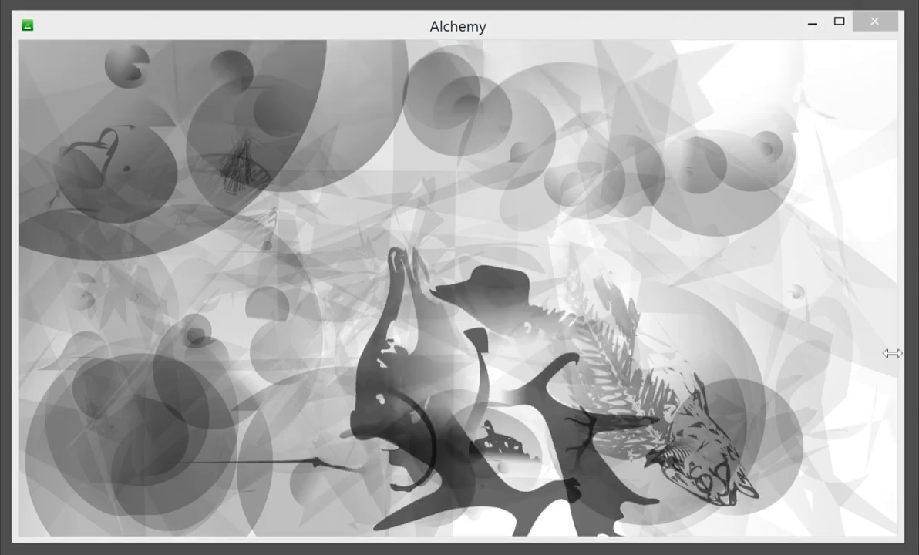
mouse_move(811, 337)
mouse_down()
mouse_move(800, 270)
mouse_move(750, 141)
mouse_move(729, 162)
mouse_up()
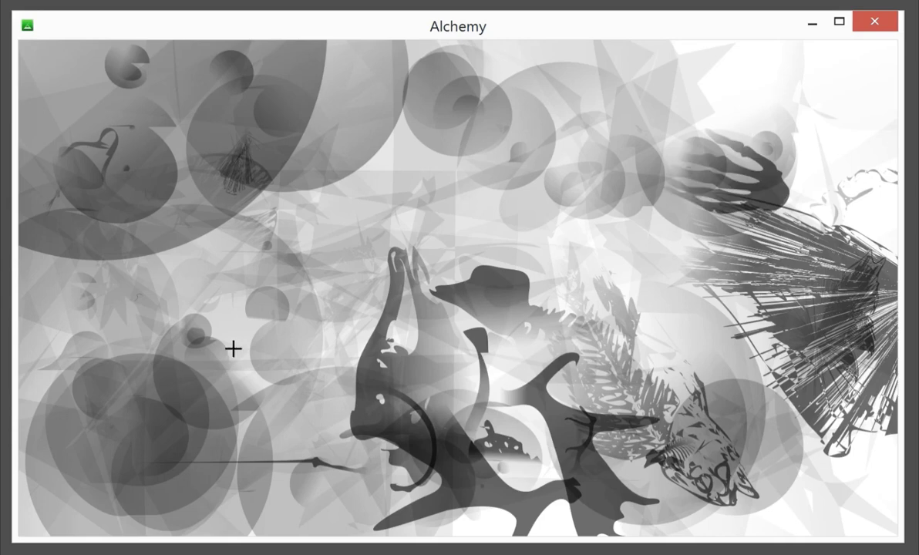
mouse_move(171, 412)
mouse_down()
mouse_move(199, 178)
mouse_move(121, 332)
mouse_move(326, 283)
mouse_move(254, 172)
mouse_move(365, 133)
mouse_move(553, 127)
mouse_up()
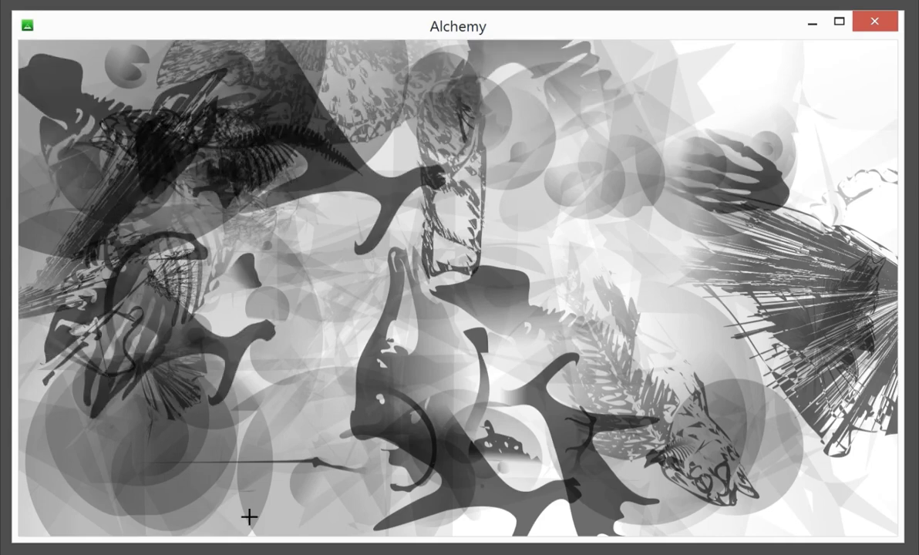
mouse_move(248, 514)
mouse_down()
mouse_move(192, 514)
mouse_move(88, 493)
mouse_move(285, 509)
mouse_move(509, 493)
mouse_up()
mouse_move(663, 502)
mouse_down()
mouse_move(689, 221)
mouse_move(816, 86)
mouse_up()
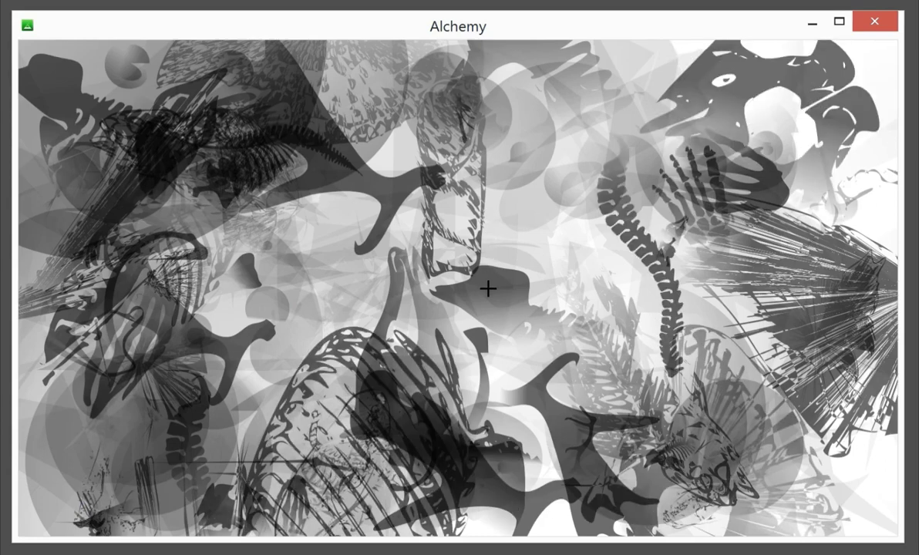
Raise the transparency level slightly and draw large dark forms across the canvas with X Shapes
mouse_move(260, 34)
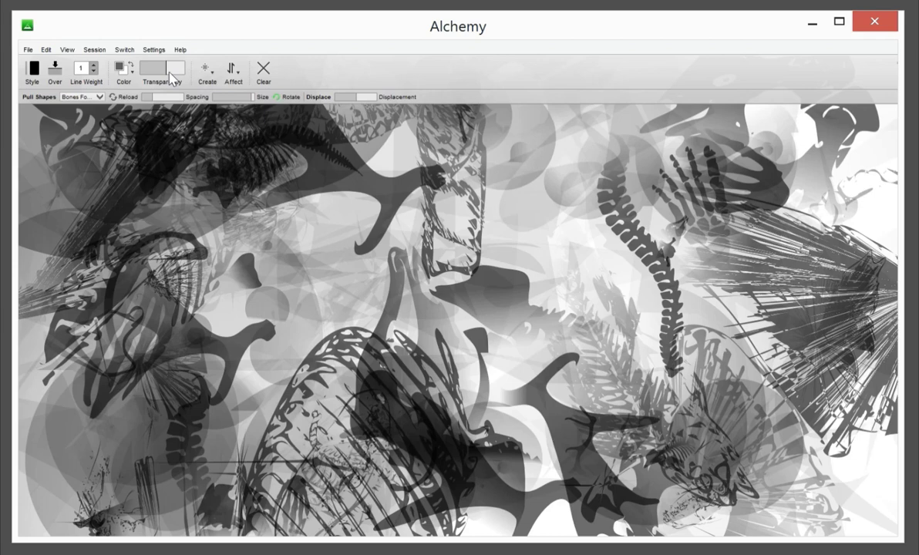
drag(170, 77, 173, 78)
click(233, 77)
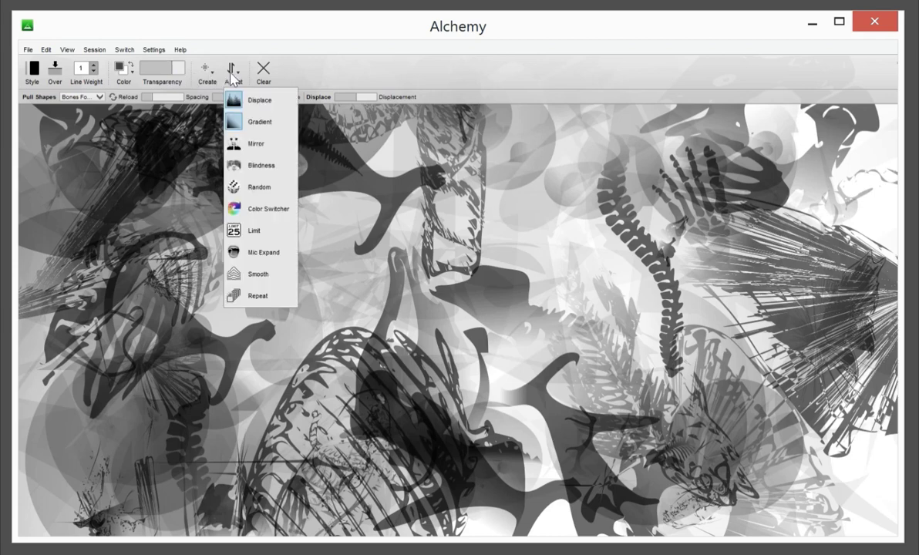
click(215, 78)
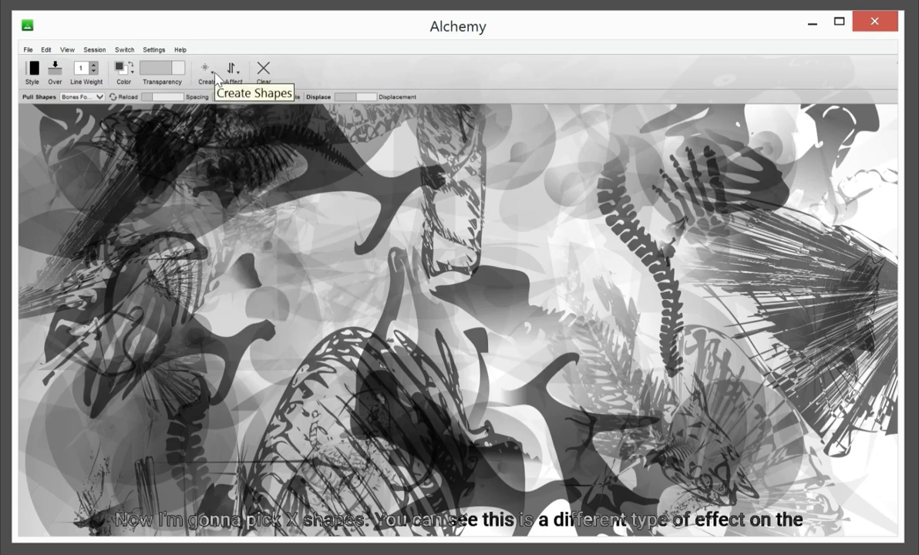
click(214, 77)
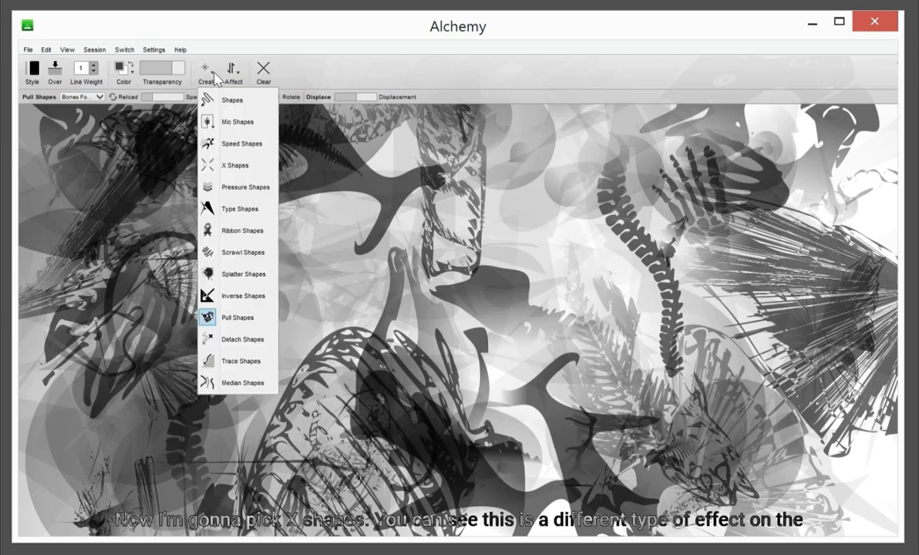
click(264, 166)
mouse_move(284, 326)
mouse_down()
mouse_move(305, 238)
mouse_move(279, 230)
mouse_move(180, 218)
mouse_move(94, 286)
mouse_up()
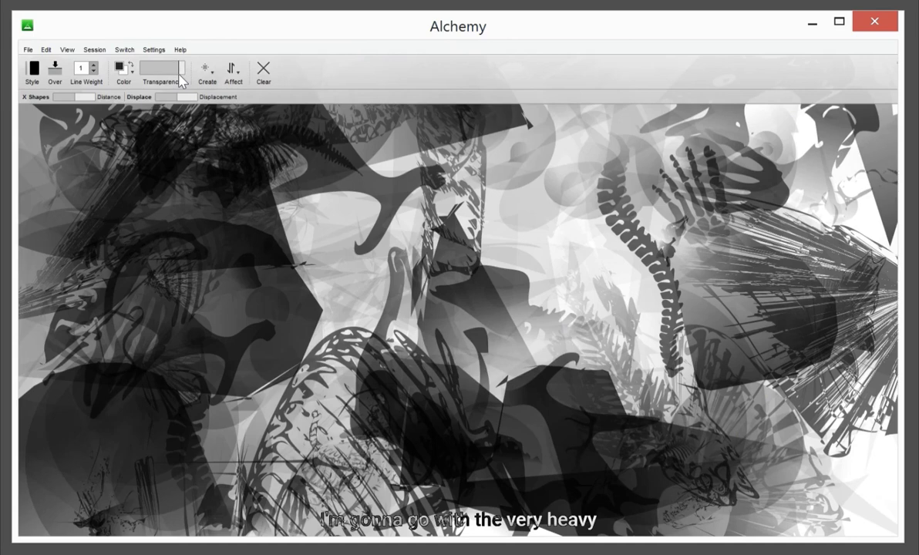
Switch to Pull Shapes with the Tanagram Folder and scatter dark angular shapes around the canvas
click(206, 71)
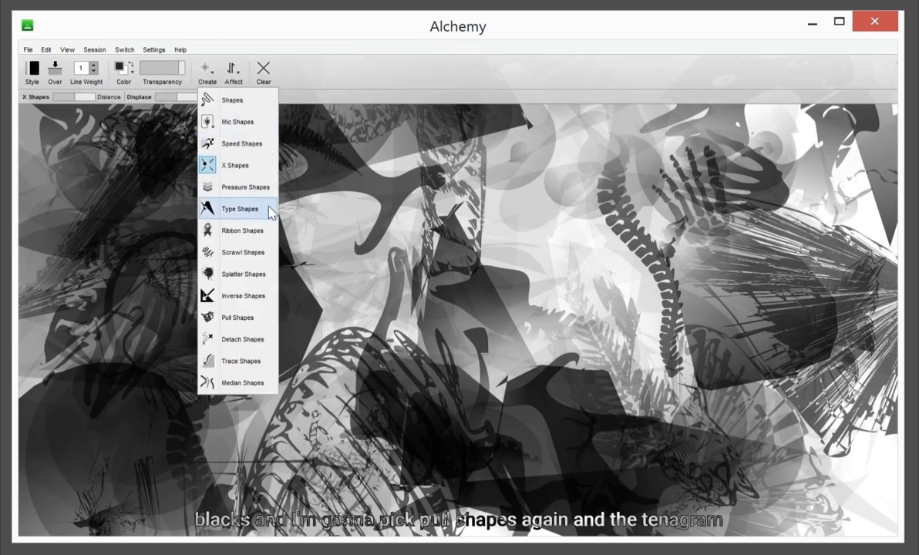
click(237, 315)
click(99, 97)
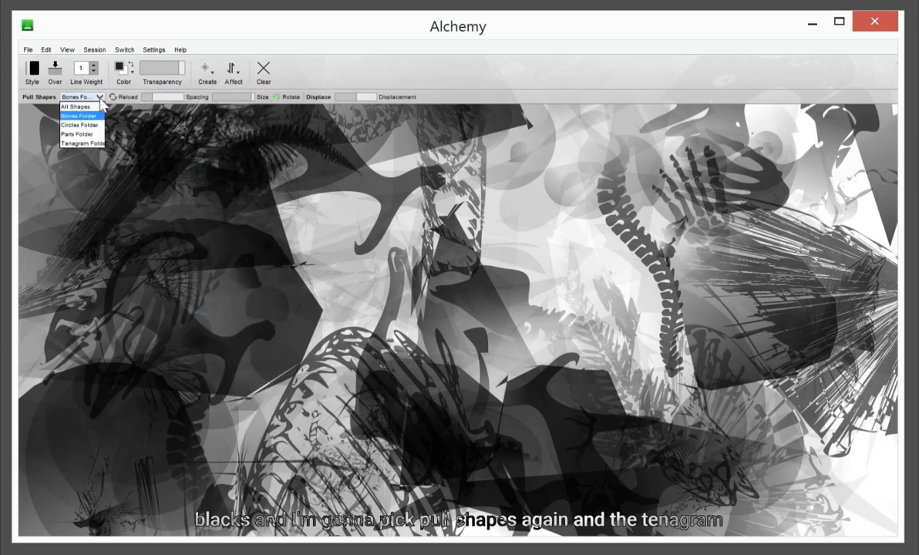
click(83, 142)
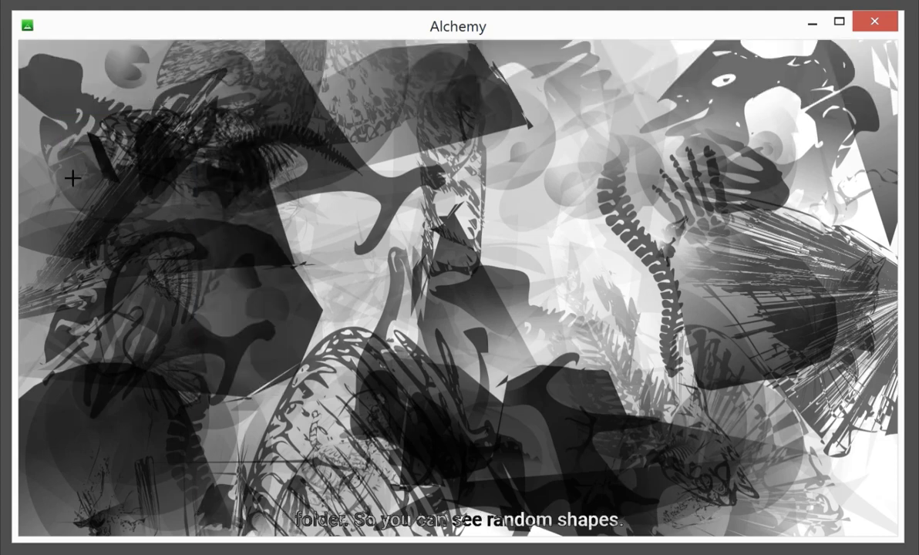
mouse_move(121, 461)
mouse_down()
mouse_move(254, 493)
mouse_move(362, 331)
mouse_move(432, 135)
mouse_move(597, 98)
mouse_move(769, 97)
mouse_move(814, 177)
mouse_move(792, 243)
mouse_move(865, 426)
mouse_move(687, 429)
mouse_move(501, 247)
mouse_move(376, 217)
mouse_move(230, 323)
mouse_move(239, 108)
mouse_up()
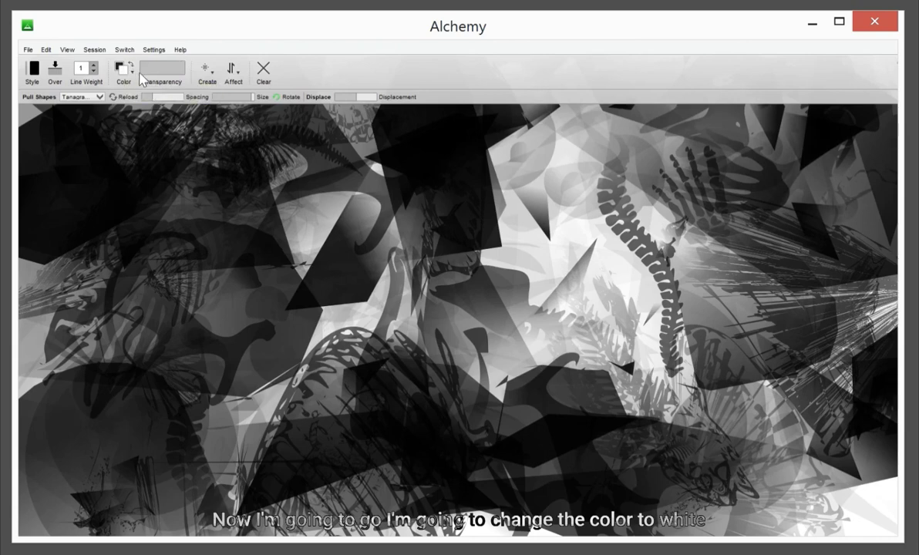
Lower the transparency level to near its minimum and change the Pull Shapes source to the Parts Folder
click(143, 73)
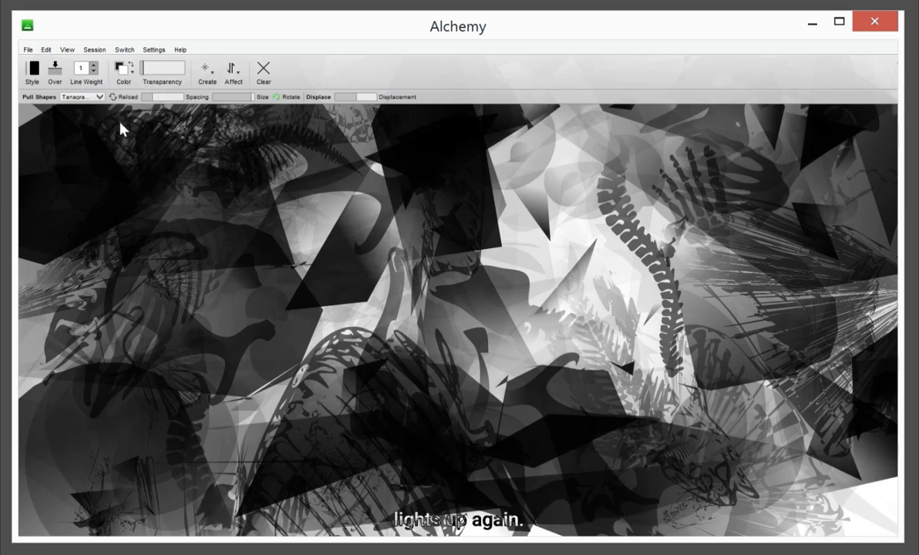
click(100, 96)
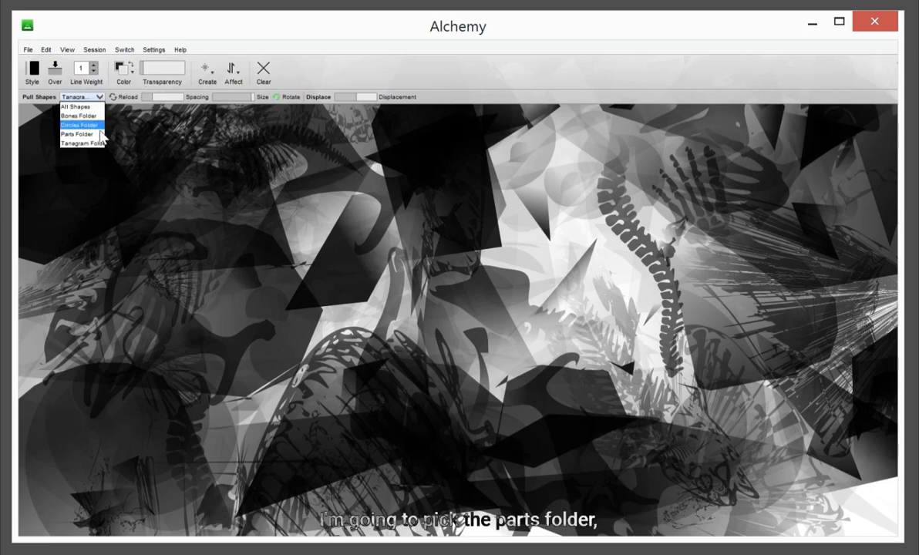
click(98, 135)
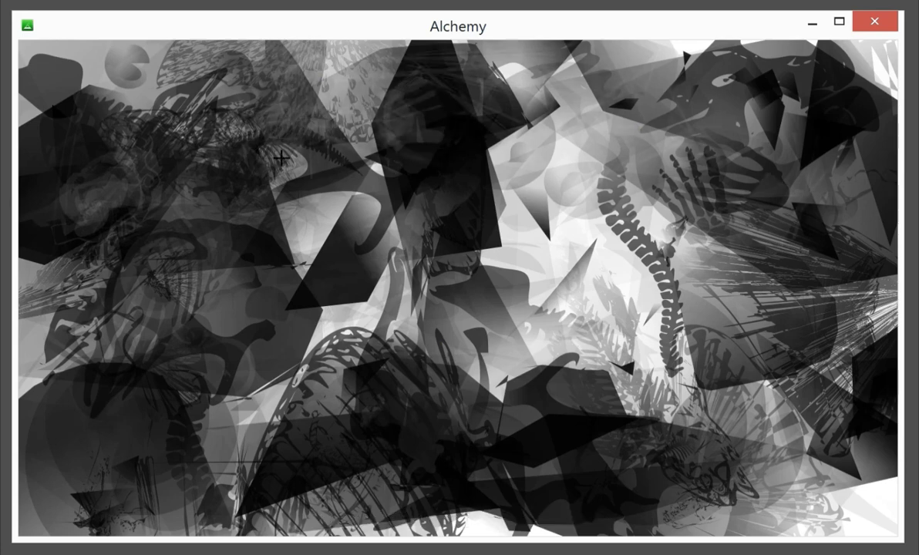
Raise the transparency level slightly and scatter translucent white part shapes over the dark areas of the canvas
mouse_move(208, 57)
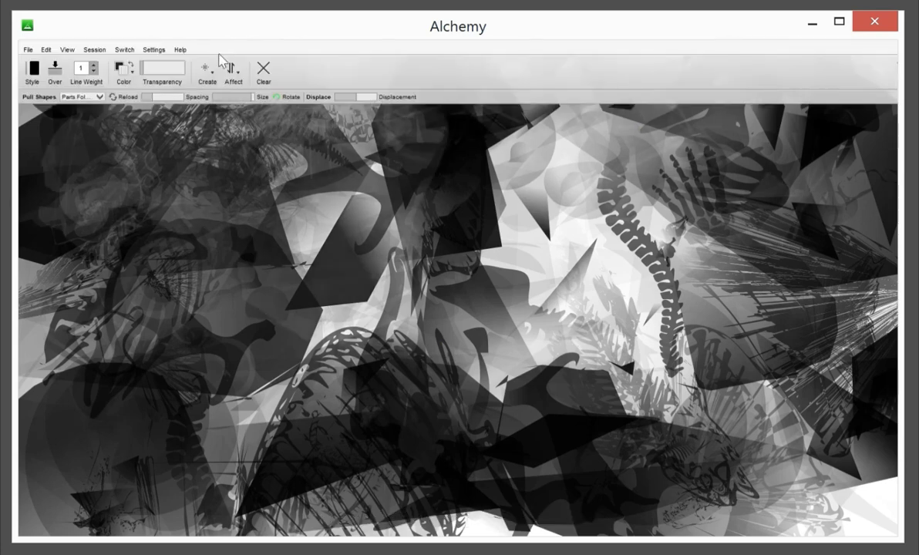
click(150, 74)
drag(286, 408, 246, 327)
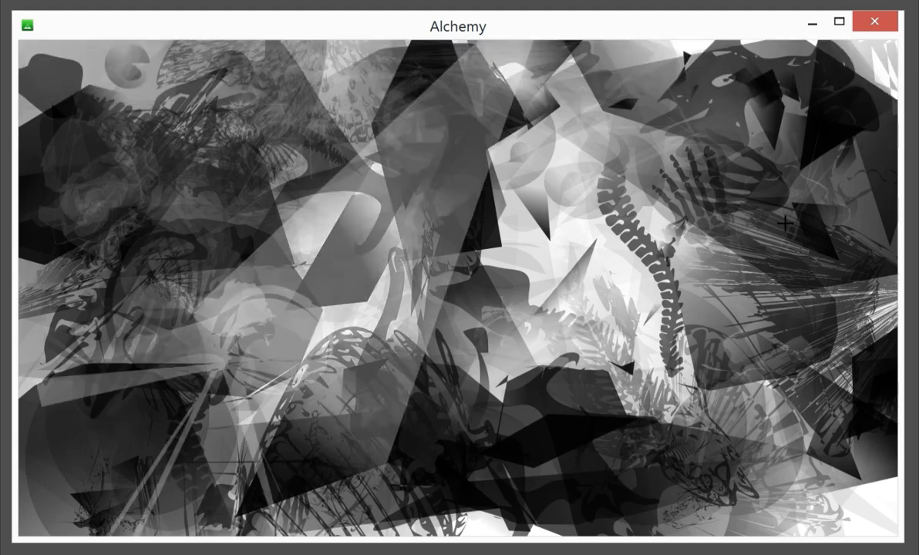
mouse_move(783, 223)
mouse_down()
mouse_move(658, 317)
mouse_move(493, 308)
mouse_move(435, 337)
mouse_move(440, 187)
mouse_move(305, 122)
mouse_move(699, 136)
mouse_move(822, 131)
mouse_move(767, 180)
mouse_move(713, 305)
mouse_move(656, 385)
mouse_move(661, 442)
mouse_move(363, 332)
mouse_move(199, 324)
mouse_move(128, 295)
mouse_move(132, 77)
mouse_up()
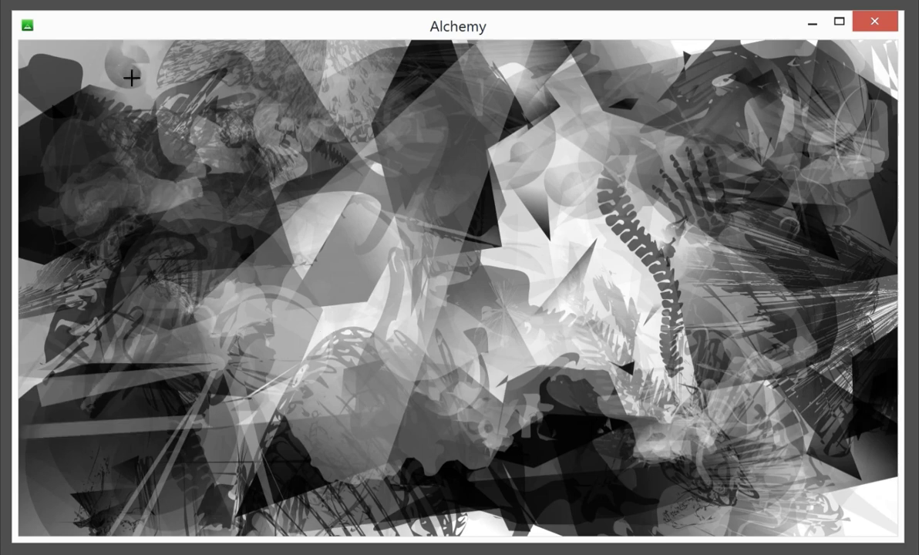
Swap back to the dark color with a high transparency level and set the Pull Shapes source to All Shapes
mouse_move(138, 28)
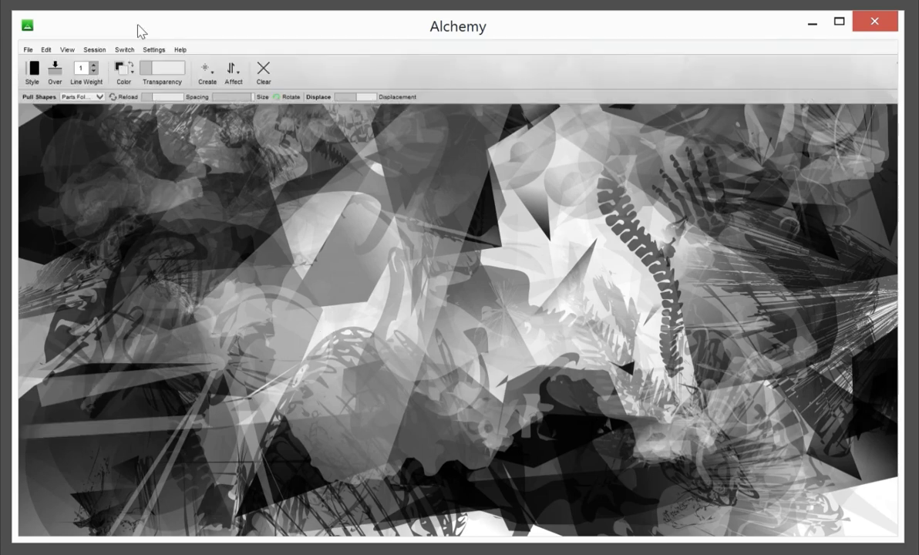
click(131, 69)
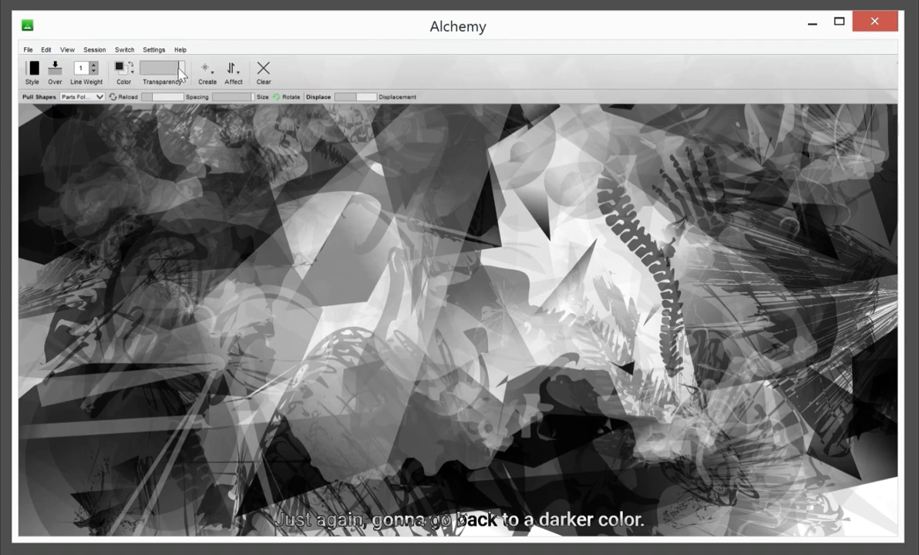
click(100, 98)
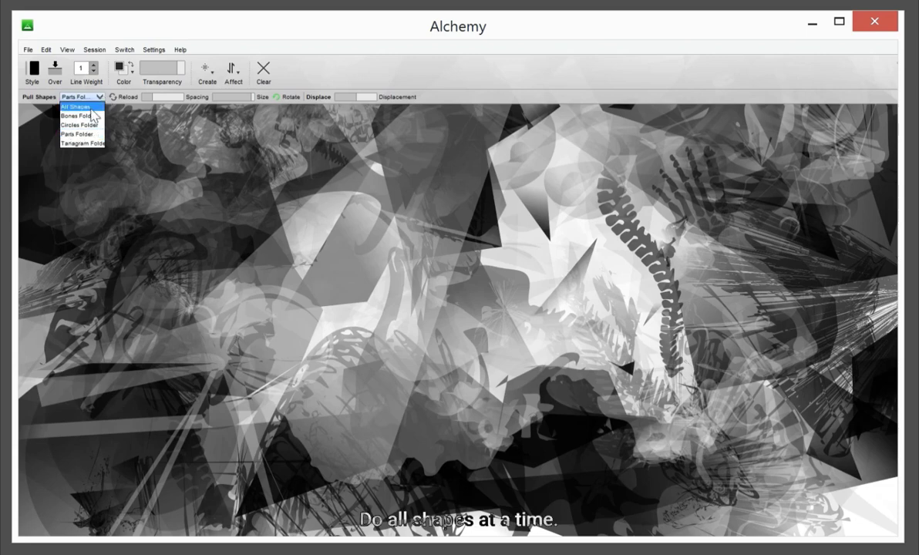
click(91, 110)
Place random dark shapes across the canvas, including a large circle in the upper right area and shapes near the center
click(232, 322)
click(166, 443)
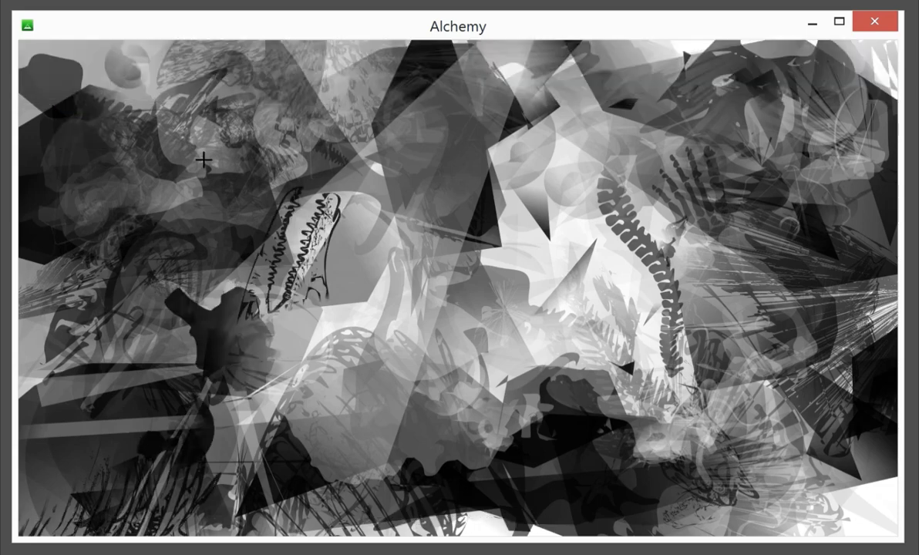
click(208, 139)
click(609, 268)
click(531, 213)
click(616, 147)
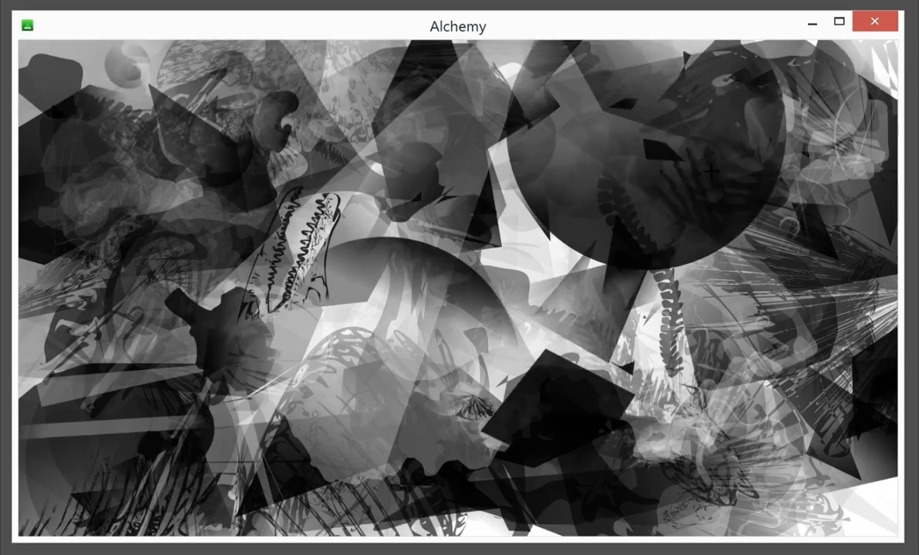
click(739, 281)
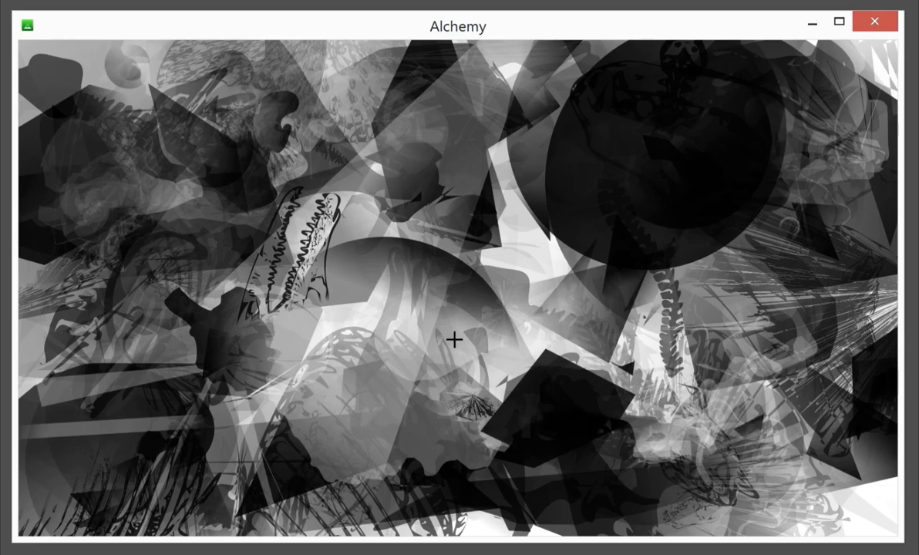
click(365, 354)
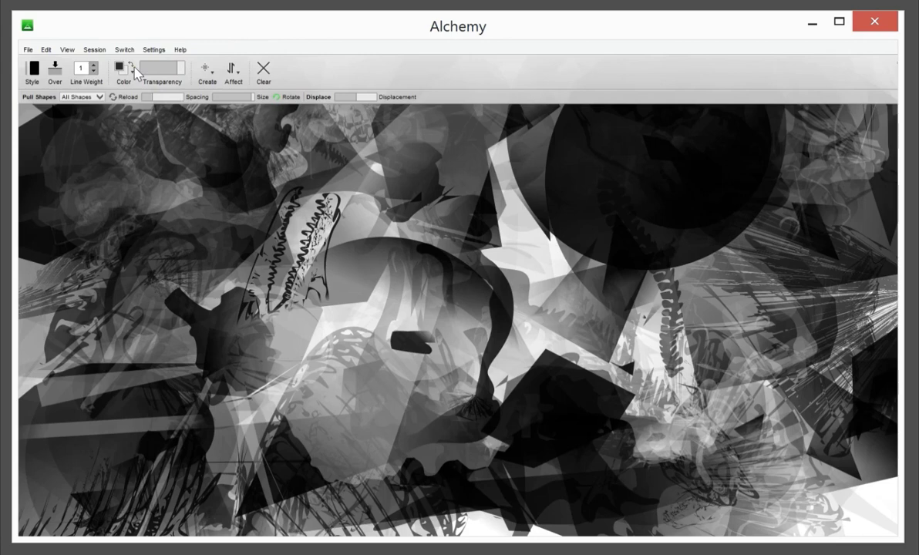
Change the Pull Shapes source to the Bones Folder and add translucent white bone shapes over the large dark circle
click(99, 97)
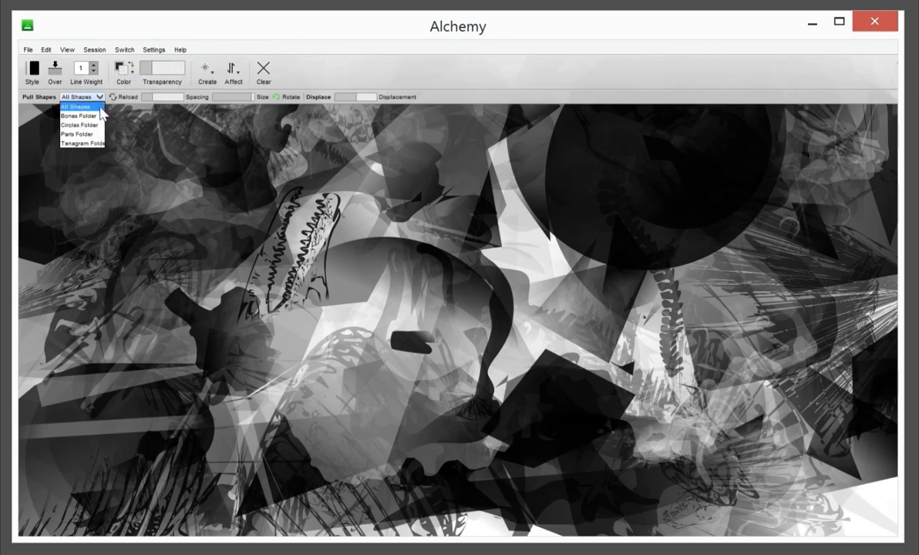
click(96, 118)
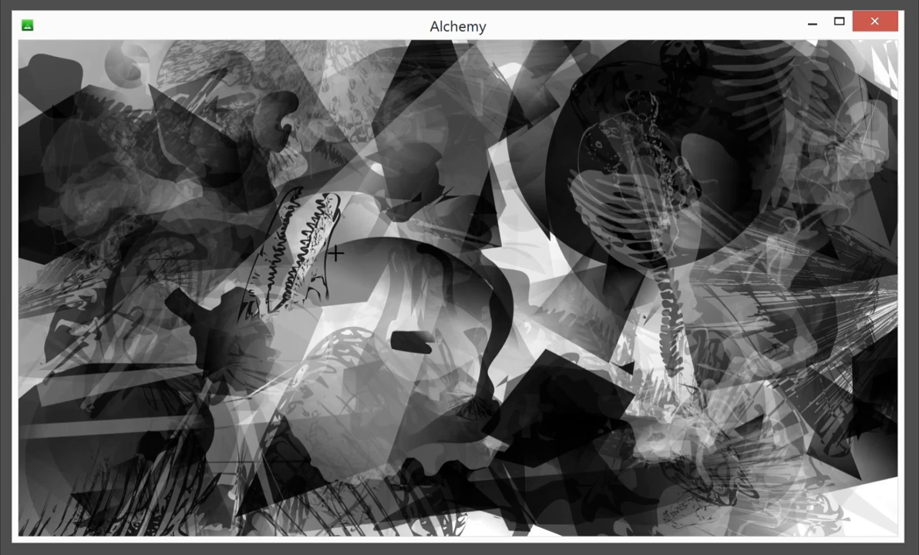
Start exporting the artwork and choose the Tutorial folder on the Desktop as the destination
mouse_move(67, 49)
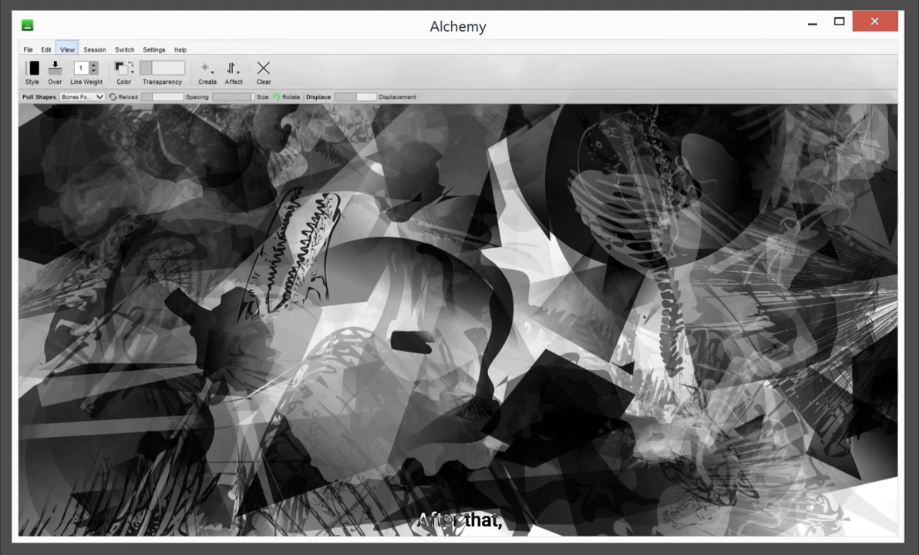
click(28, 49)
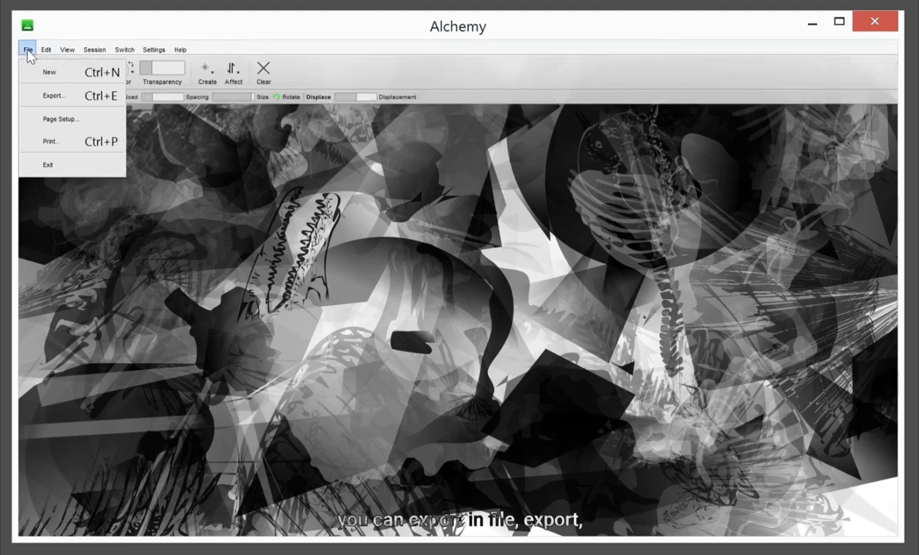
click(48, 97)
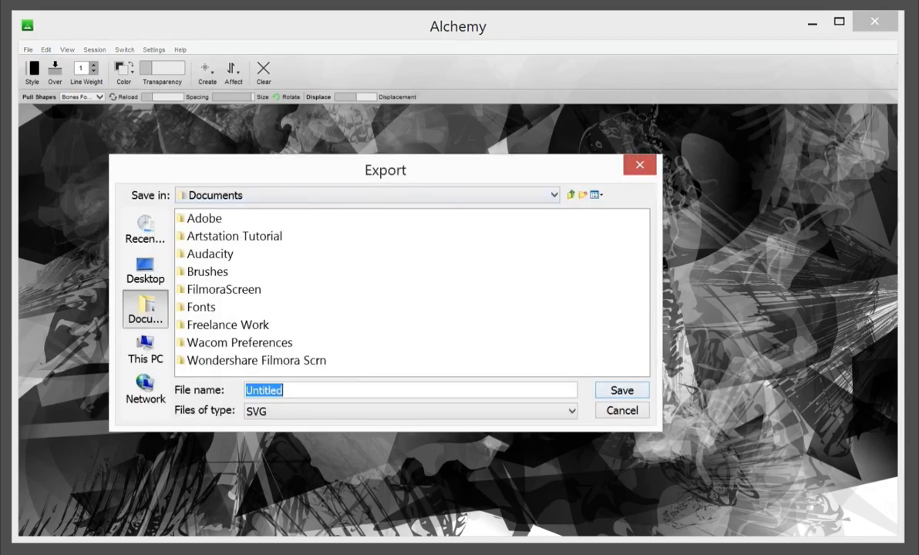
click(145, 270)
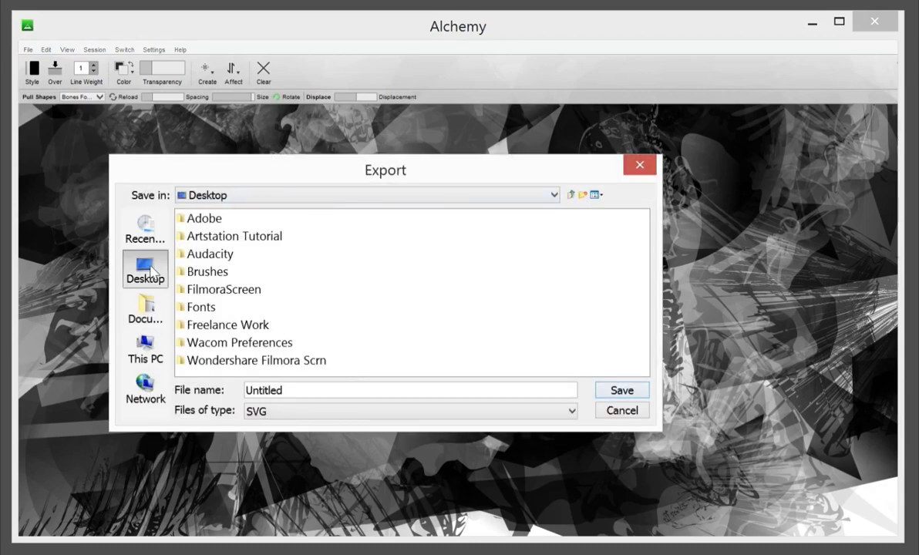
double_click(199, 309)
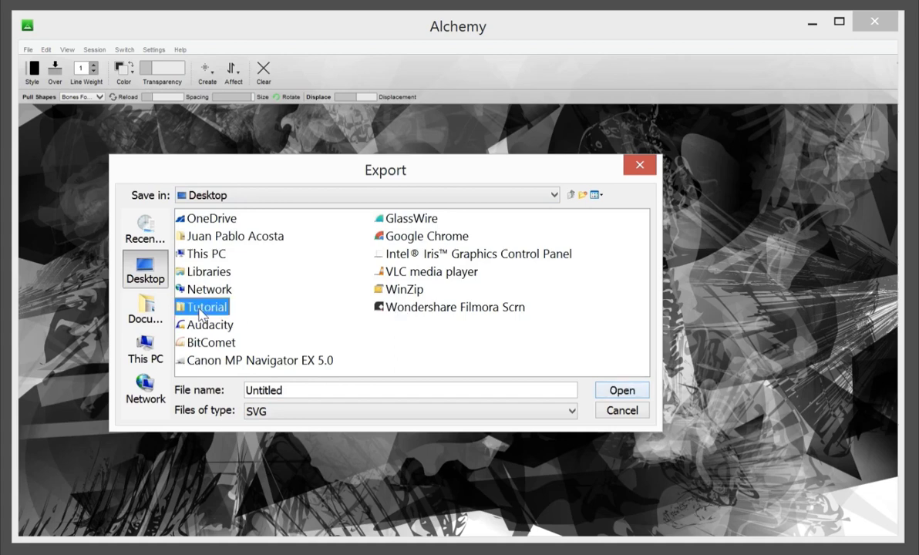
Set the export file type to JPG and enter "Alchemy Black and Wh" as the file name
click(316, 415)
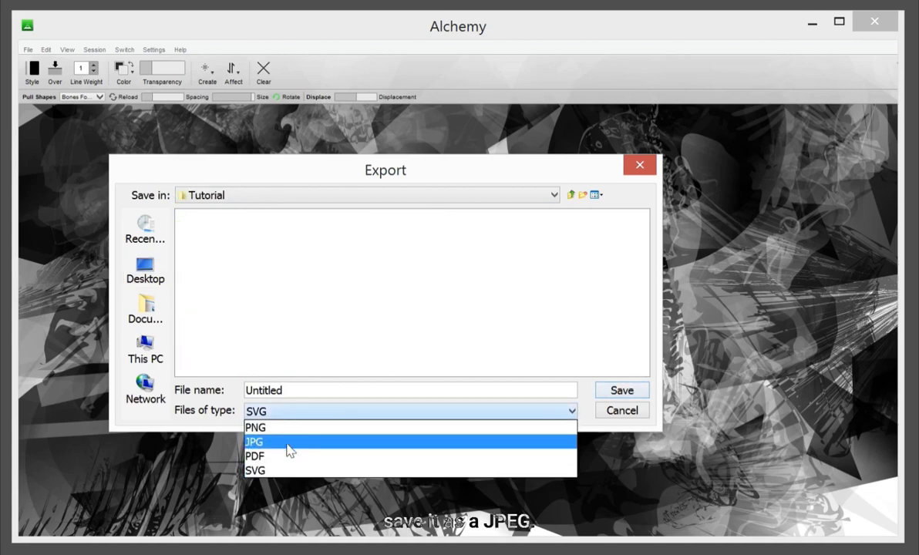
click(289, 441)
double_click(266, 390)
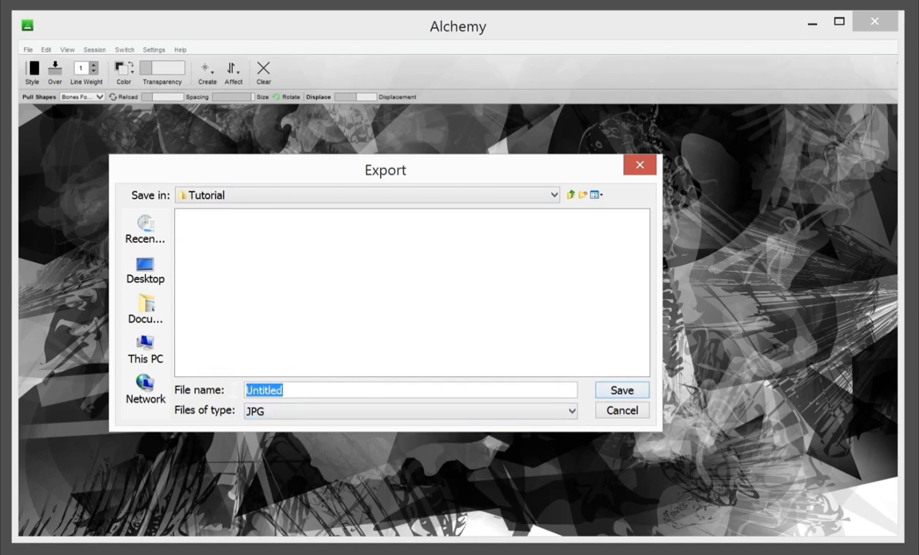
text(Alchemy Black and Wh)
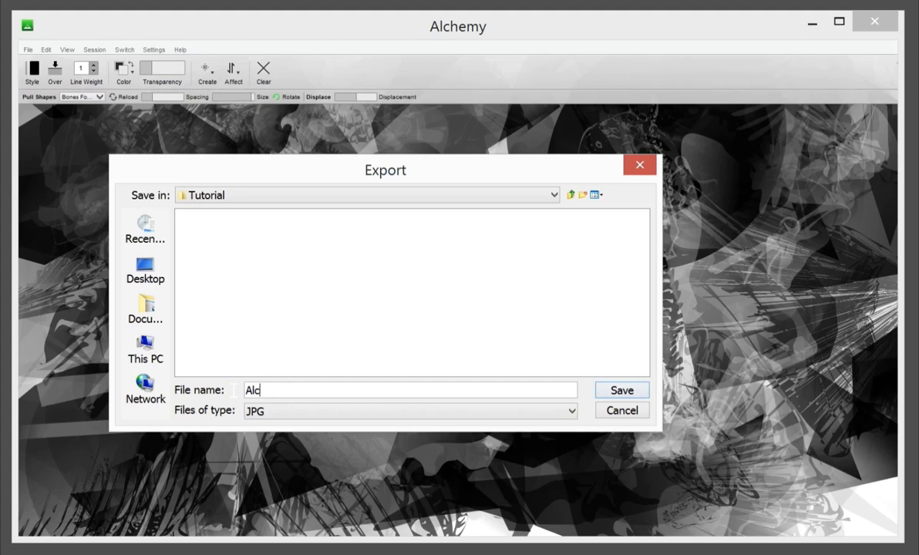